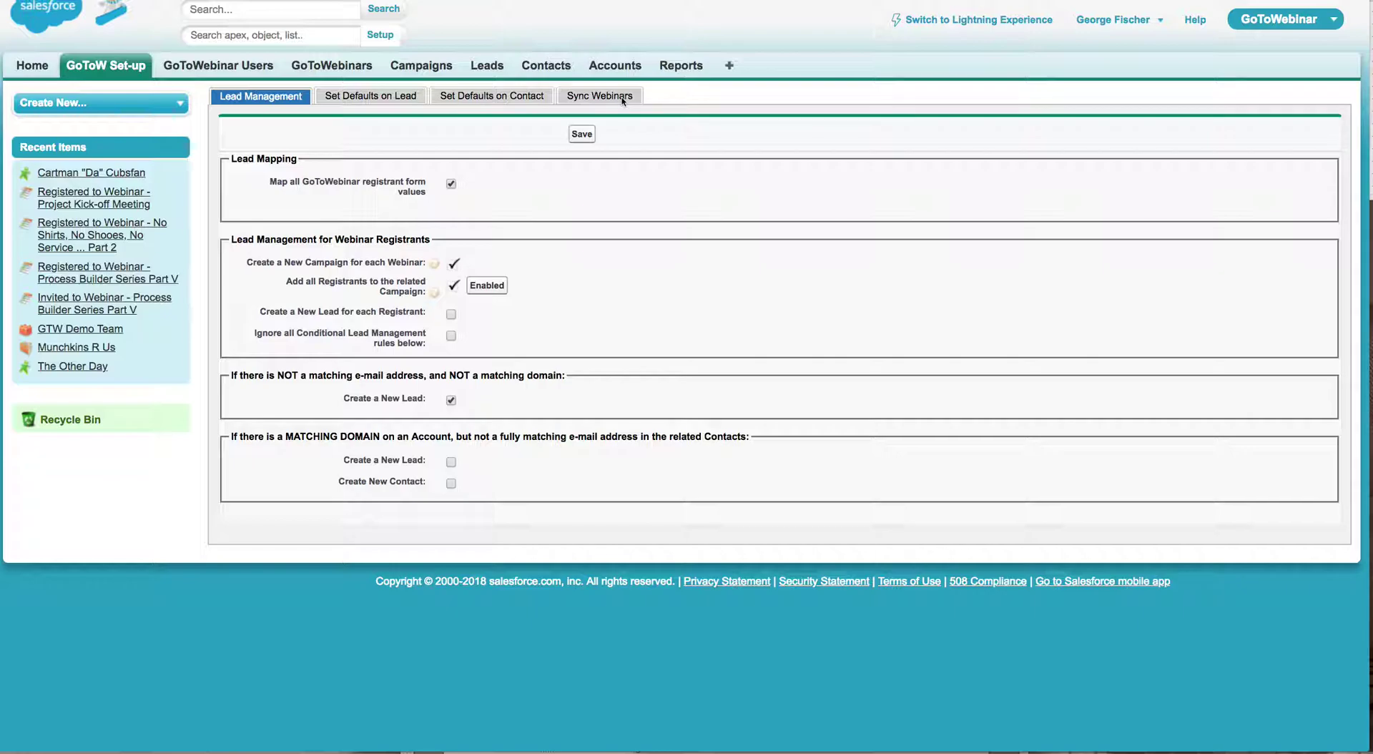
# - Open the GTW Demo Team record under GoToWebinar Users and examine its connection details and webinar created-date range
pyautogui.click(242, 67)
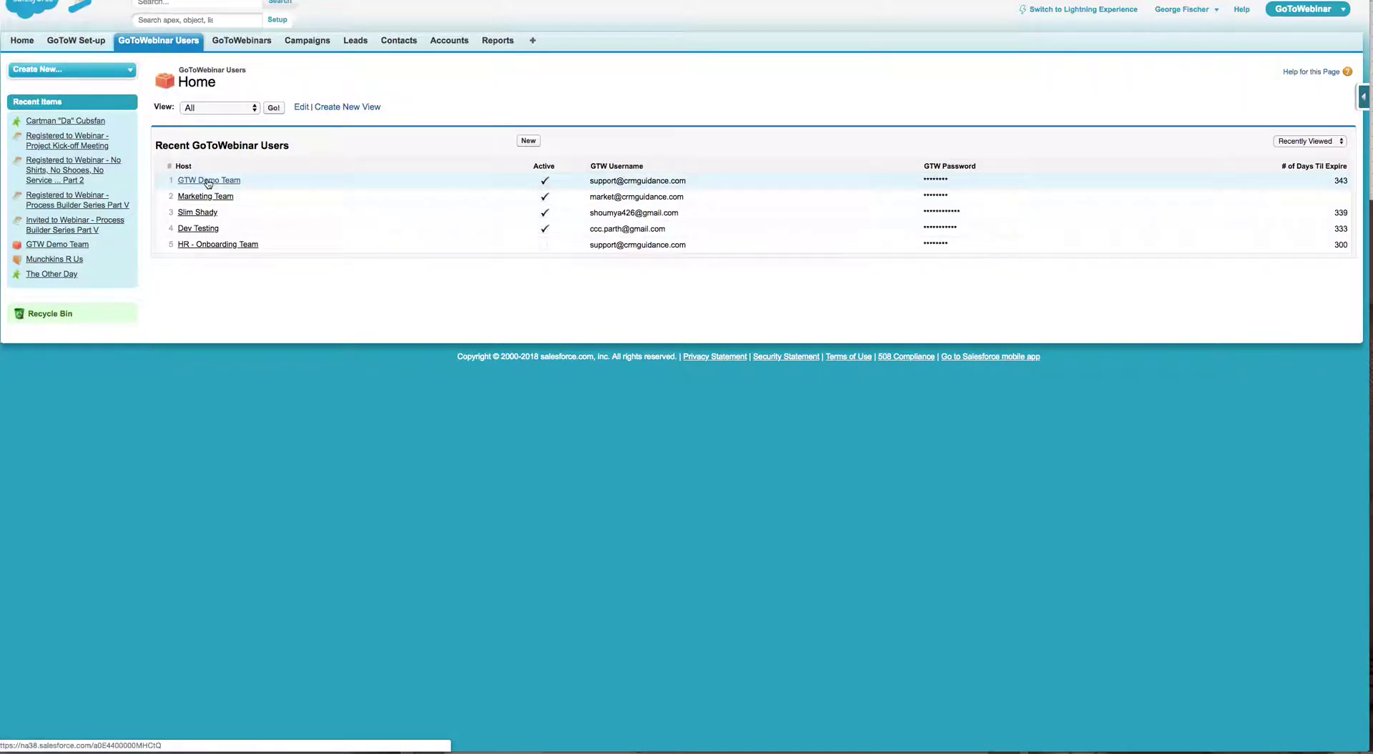
pyautogui.click(208, 181)
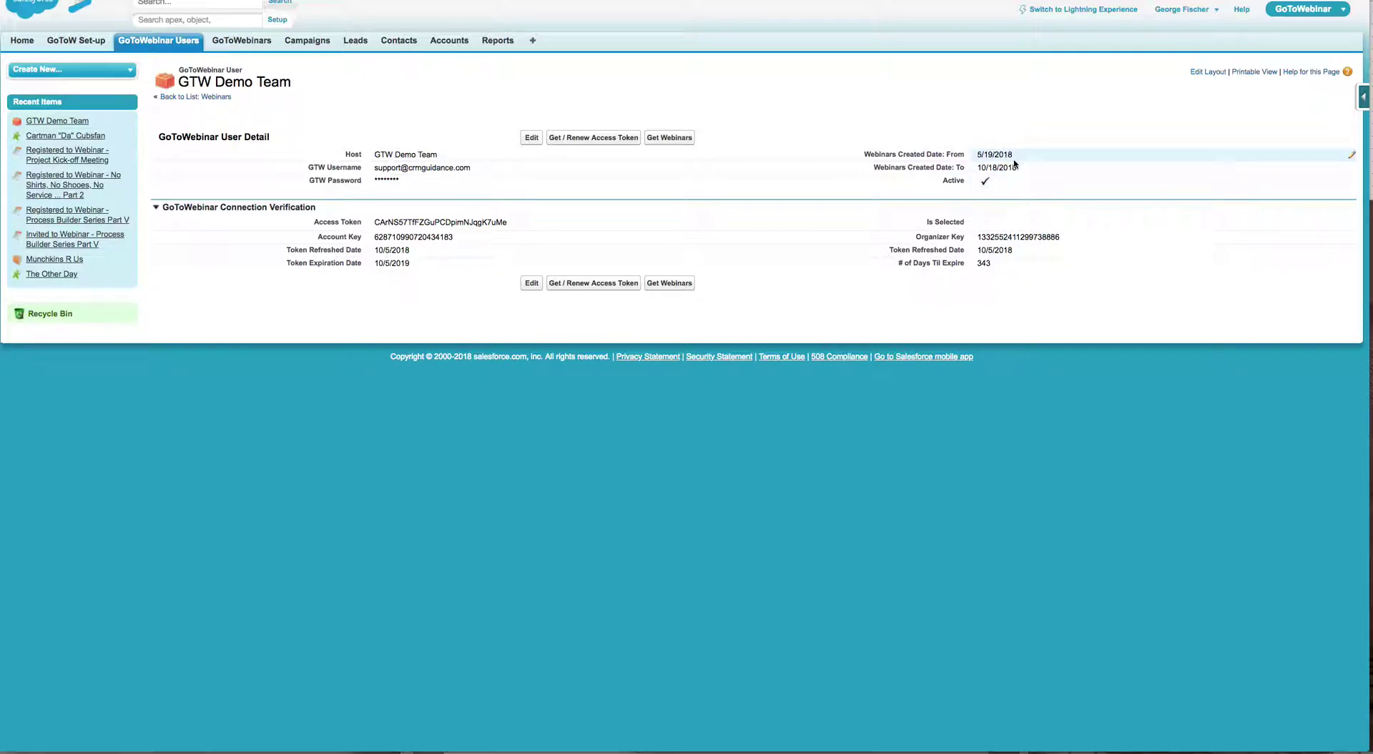
pyautogui.moveTo(947, 160)
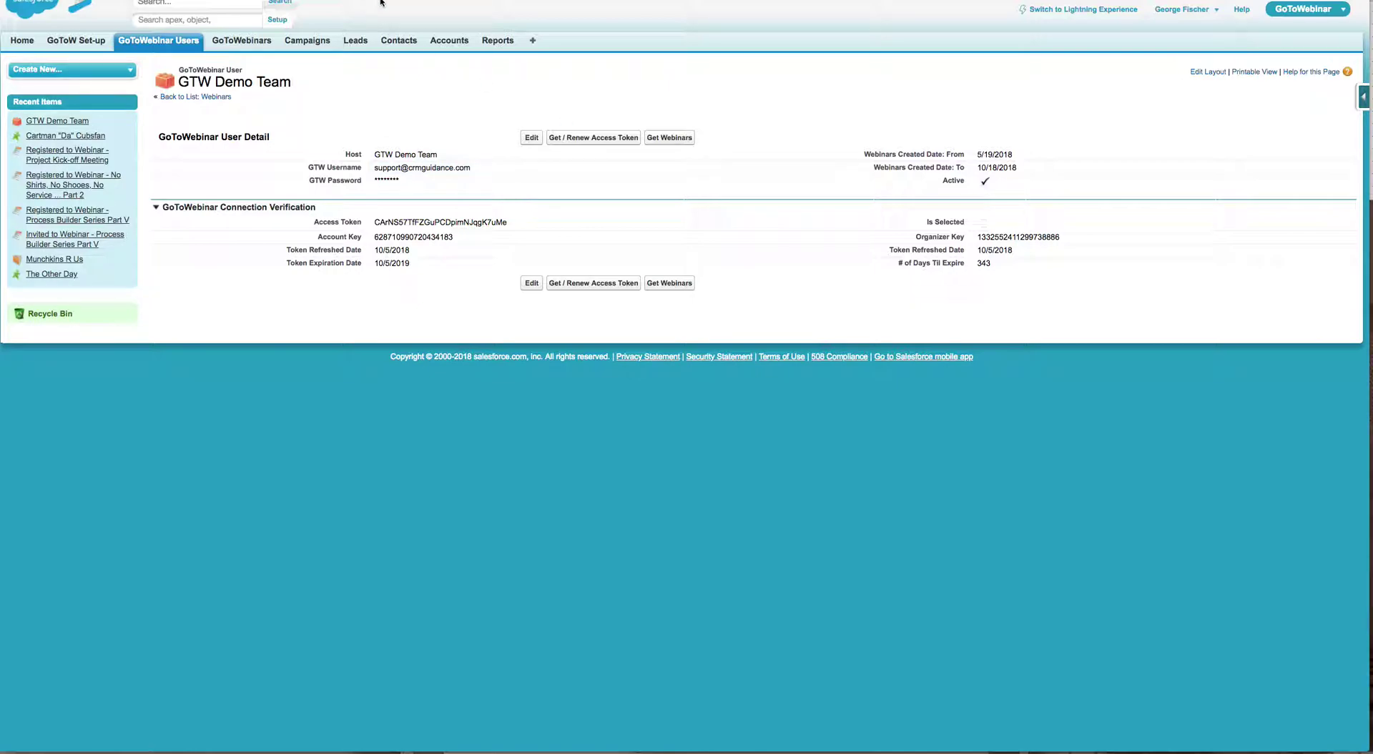
# - Browse the past GoToWebinars and open the Process Builder Series Part V webinar that started 9/28/2018 at 2:25 AM
pyautogui.click(248, 43)
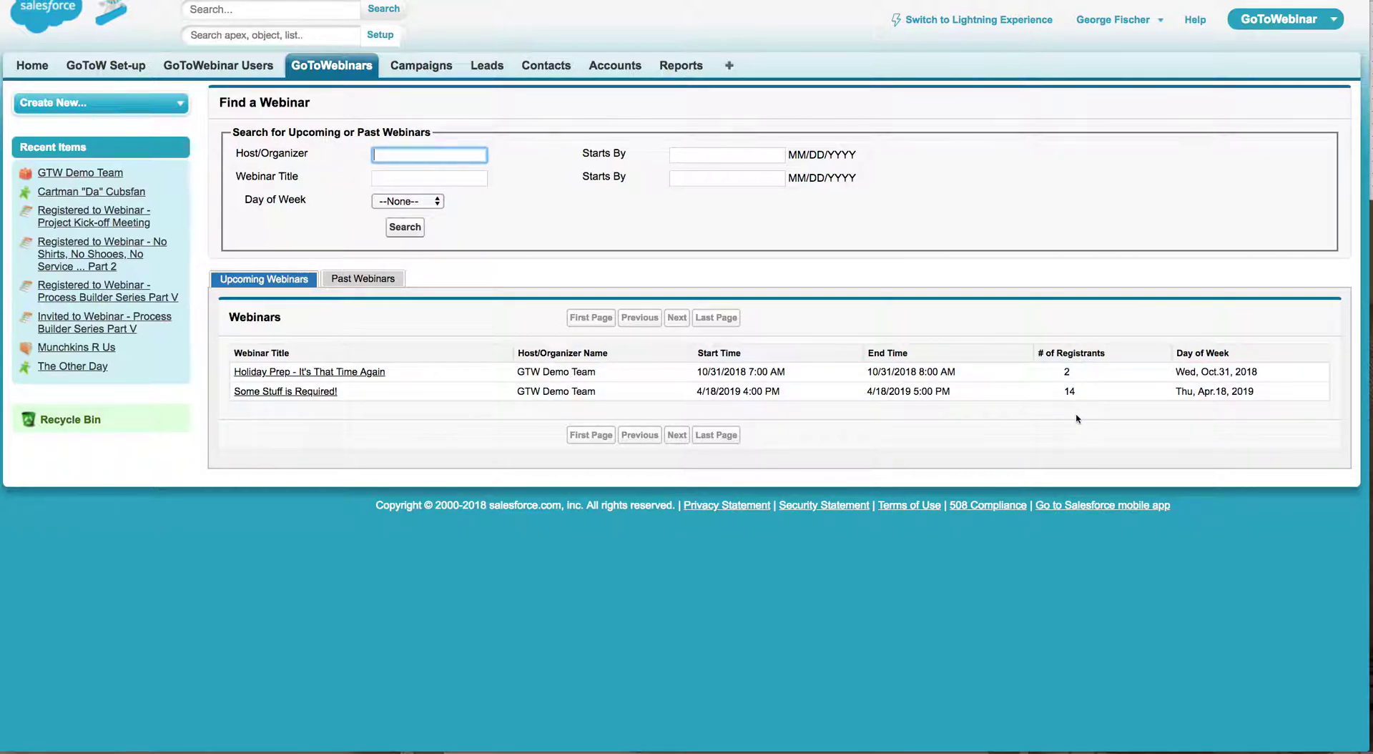
pyautogui.click(364, 279)
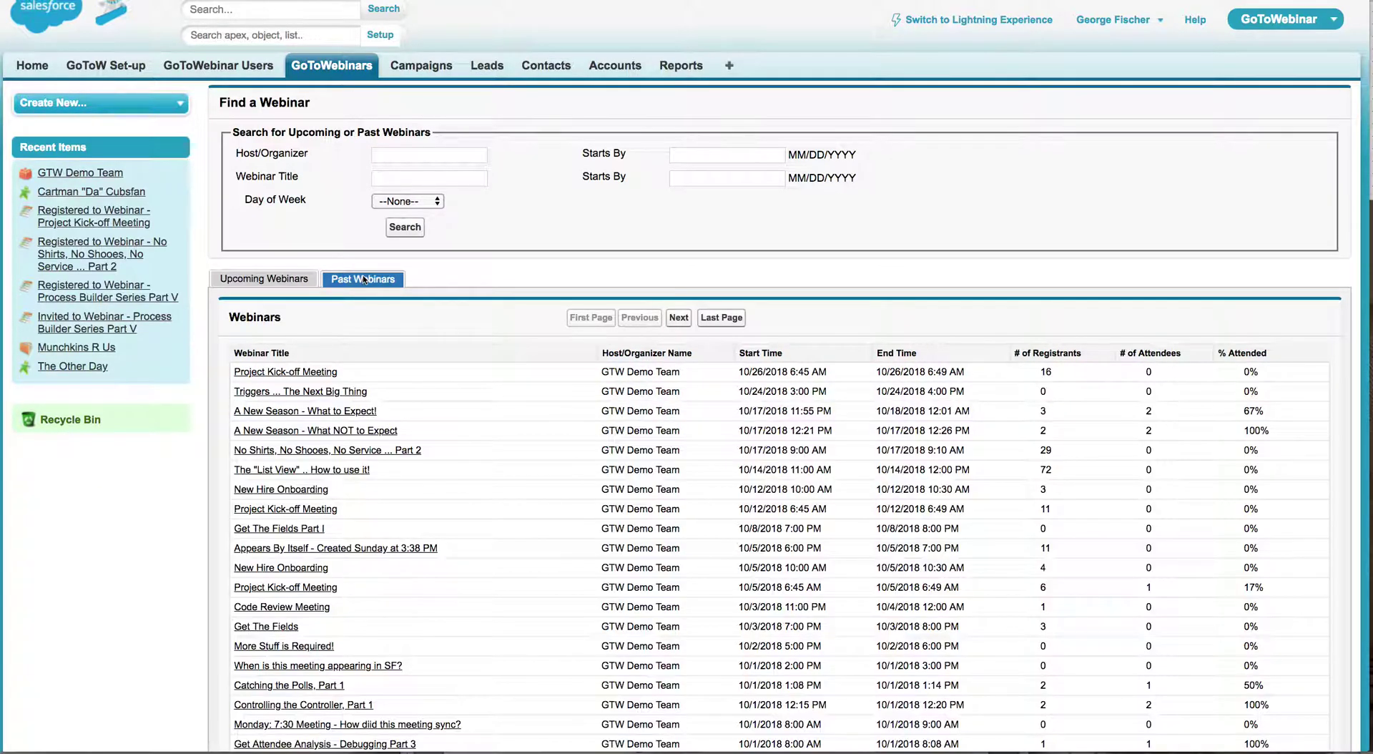
pyautogui.scroll(-3, 479, 391)
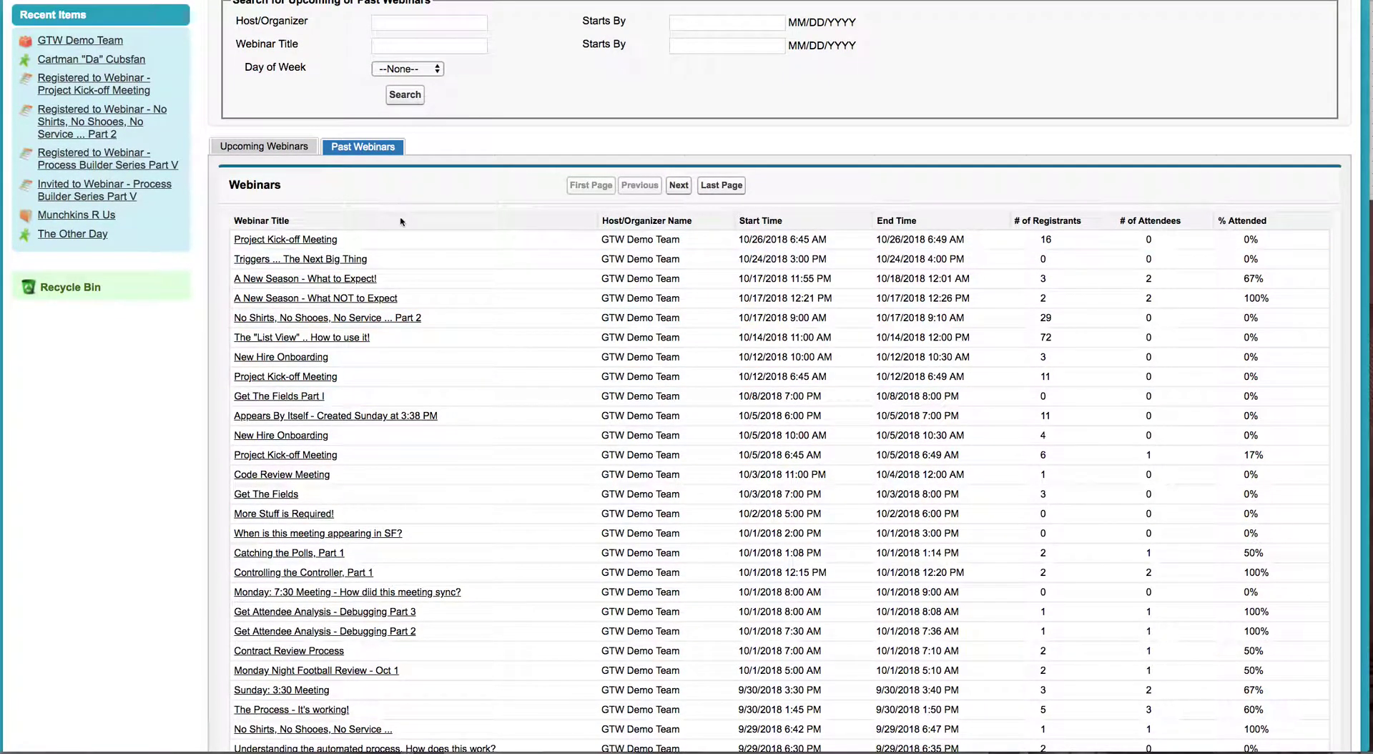
pyautogui.scroll(1, 703, 407)
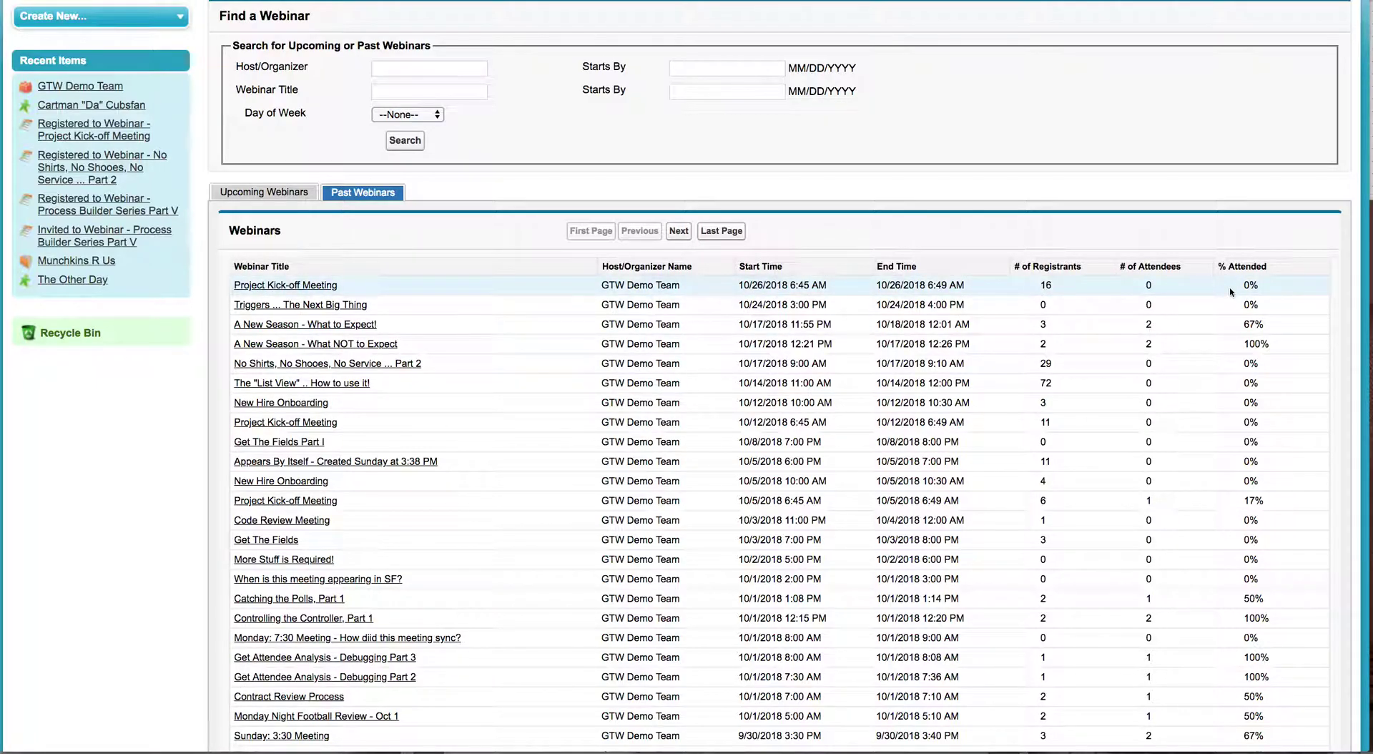
pyautogui.scroll(-2, 675, 442)
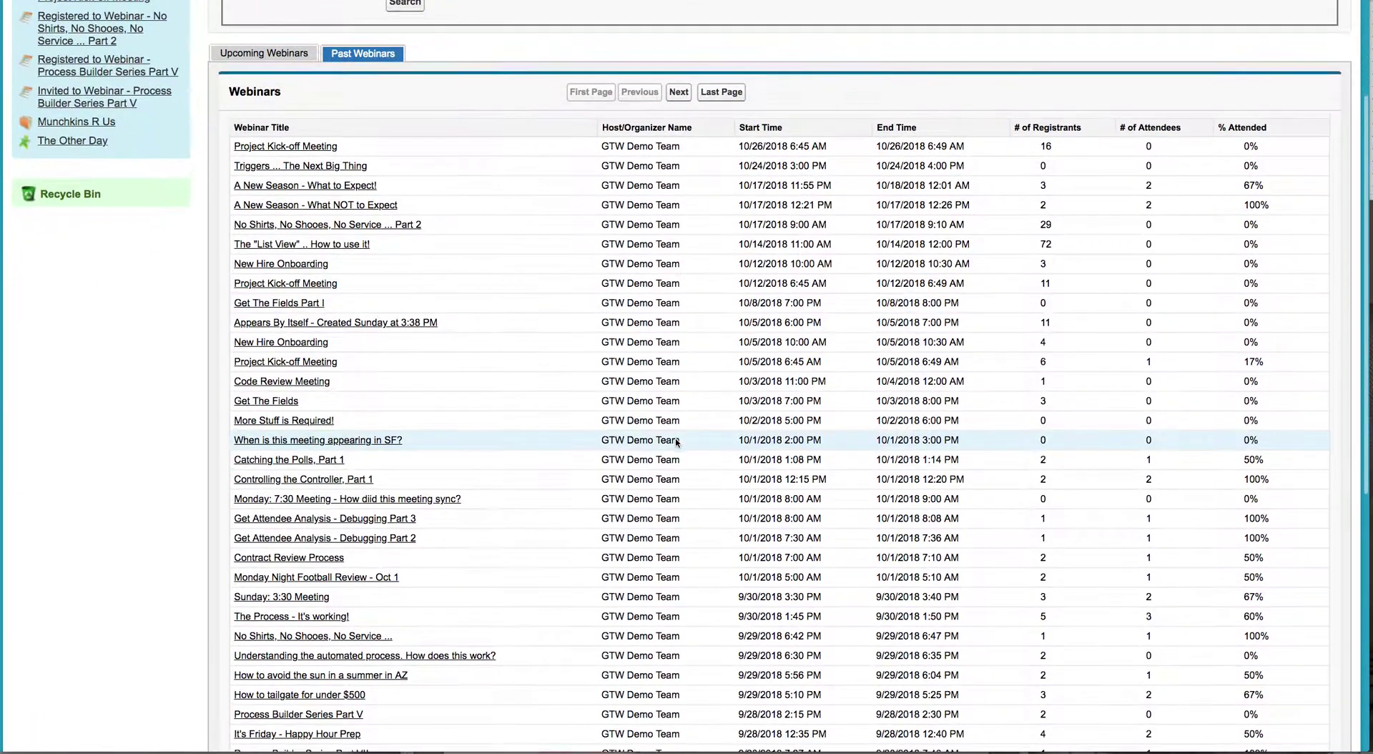
pyautogui.scroll(-4, 676, 442)
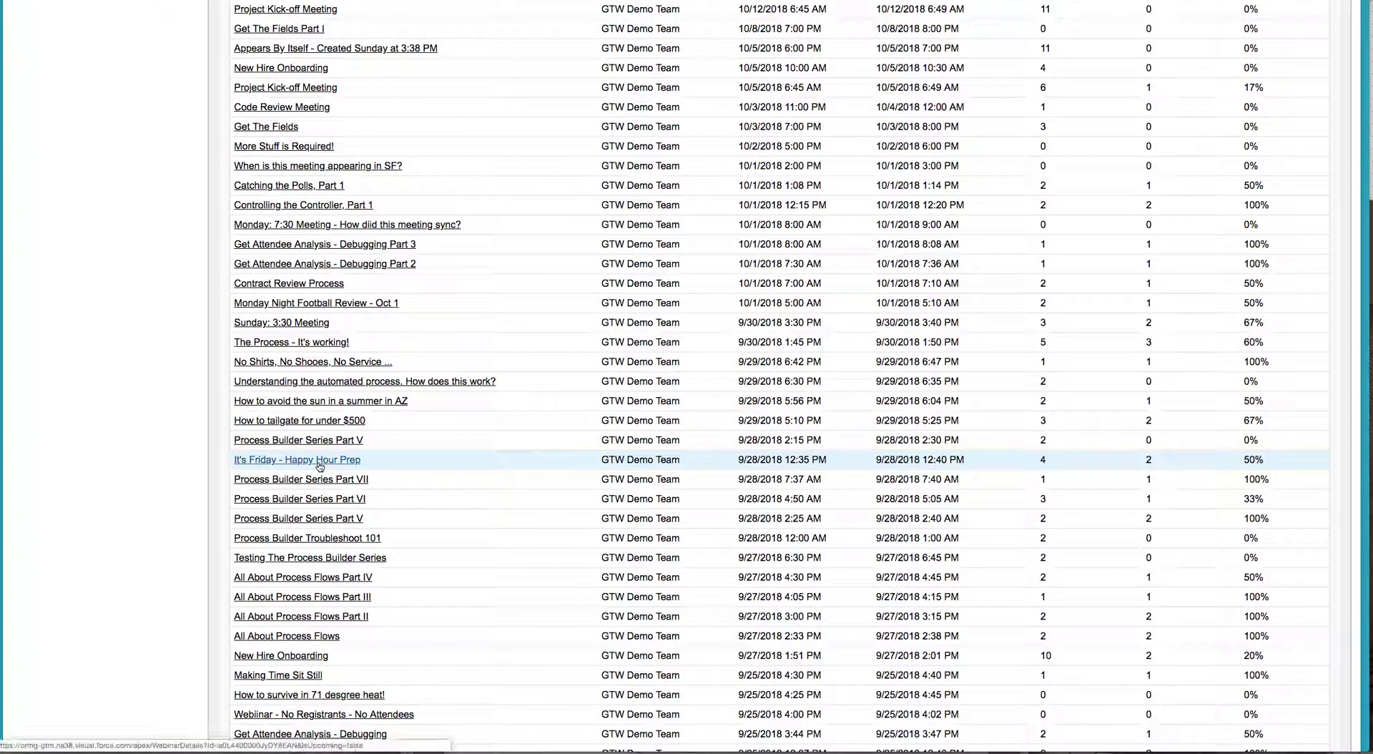
pyautogui.scroll(-1, 622, 551)
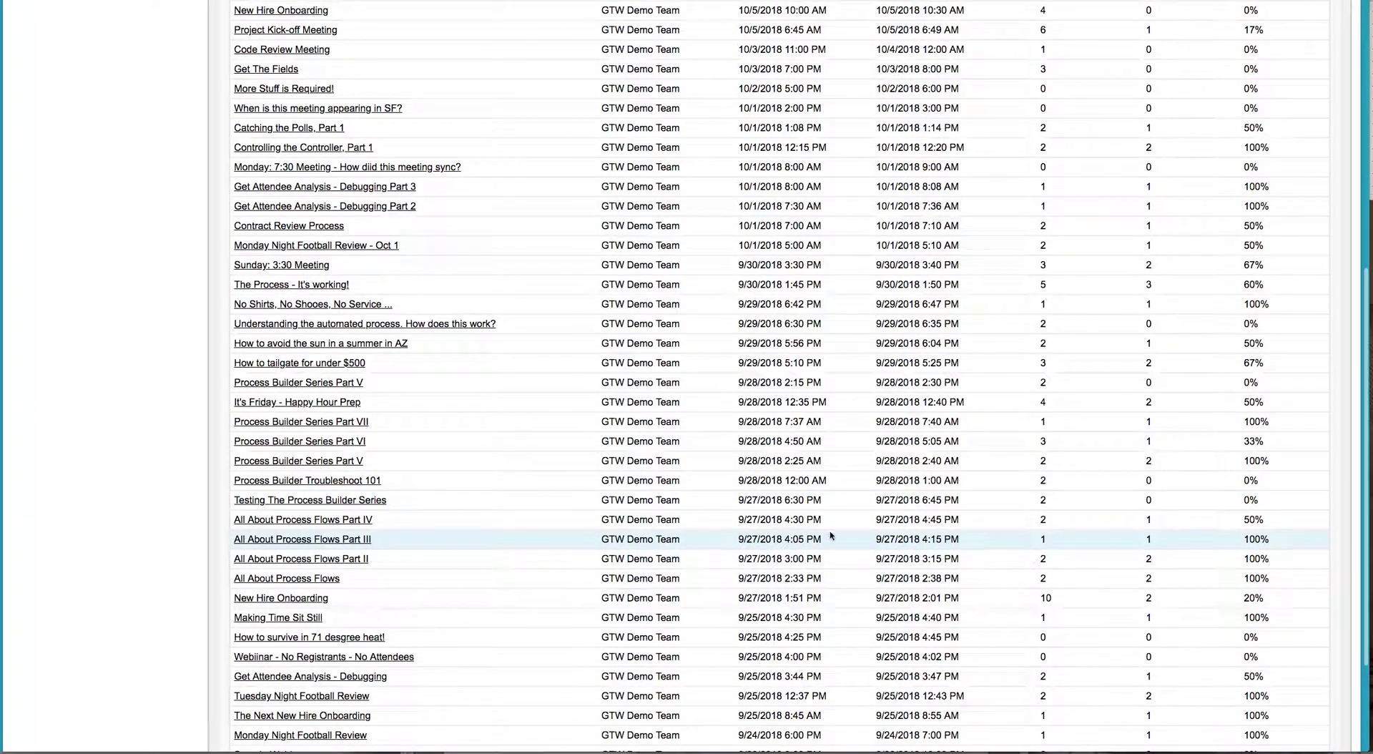
pyautogui.click(337, 463)
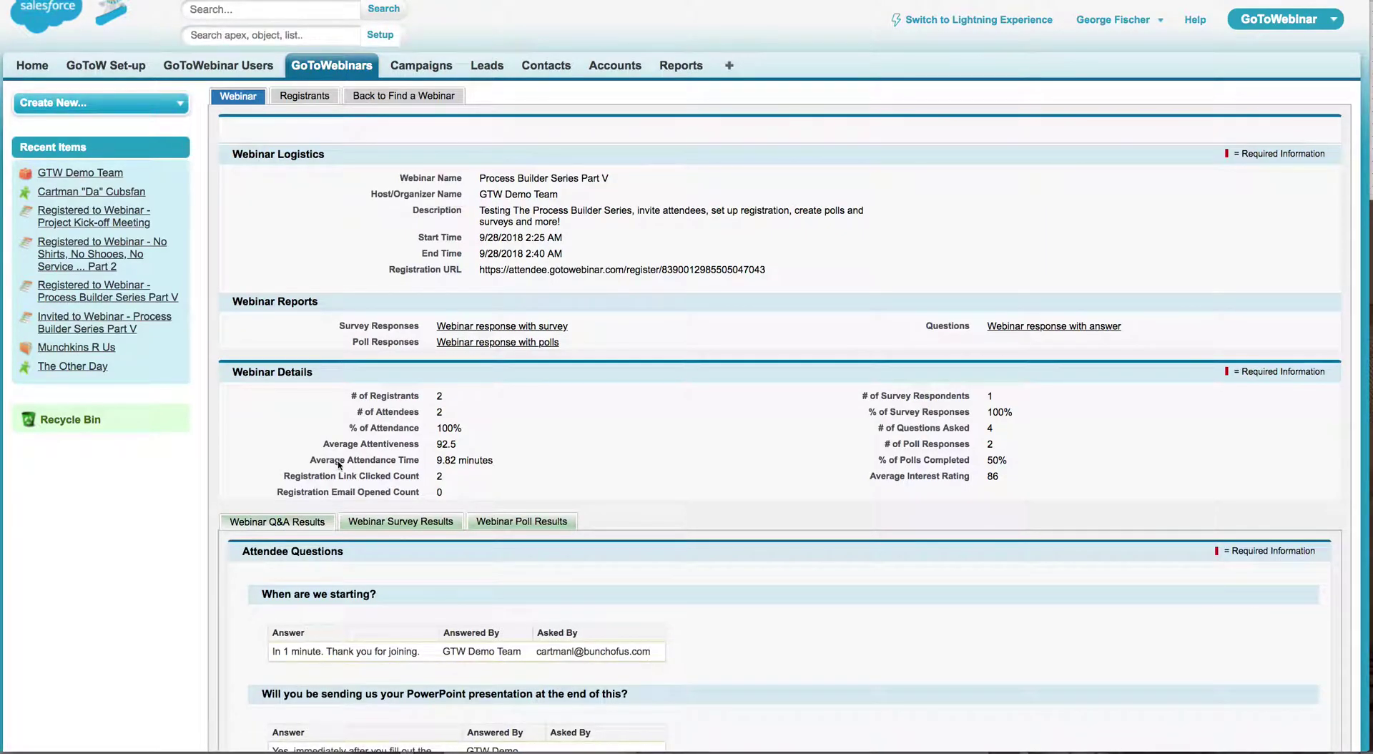
# - Examine the webinar's logistics and the attendance, survey and poll statistics under Webinar Details
pyautogui.scroll(-3, 339, 464)
pyautogui.scroll(4, 578, 486)
pyautogui.scroll(-2, 577, 486)
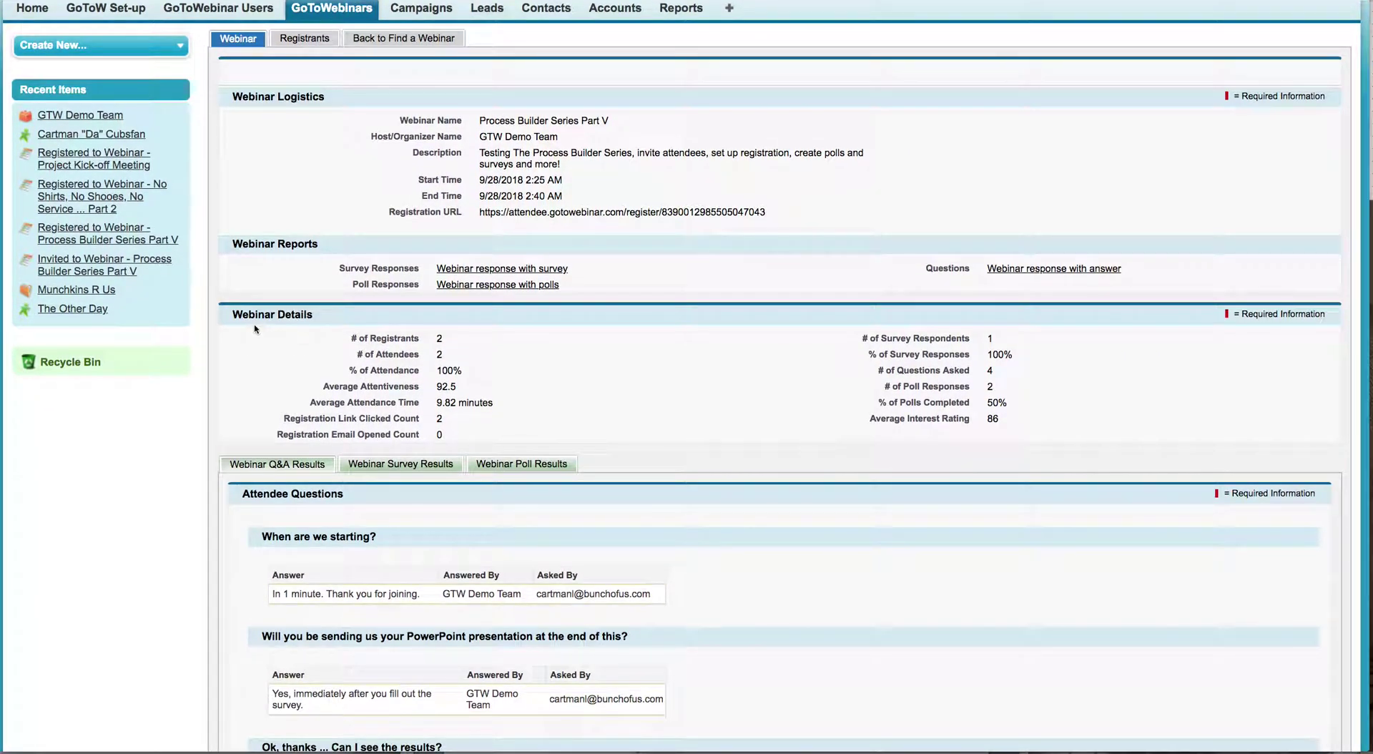
pyautogui.moveTo(311, 336); pyautogui.dragTo(1122, 438)
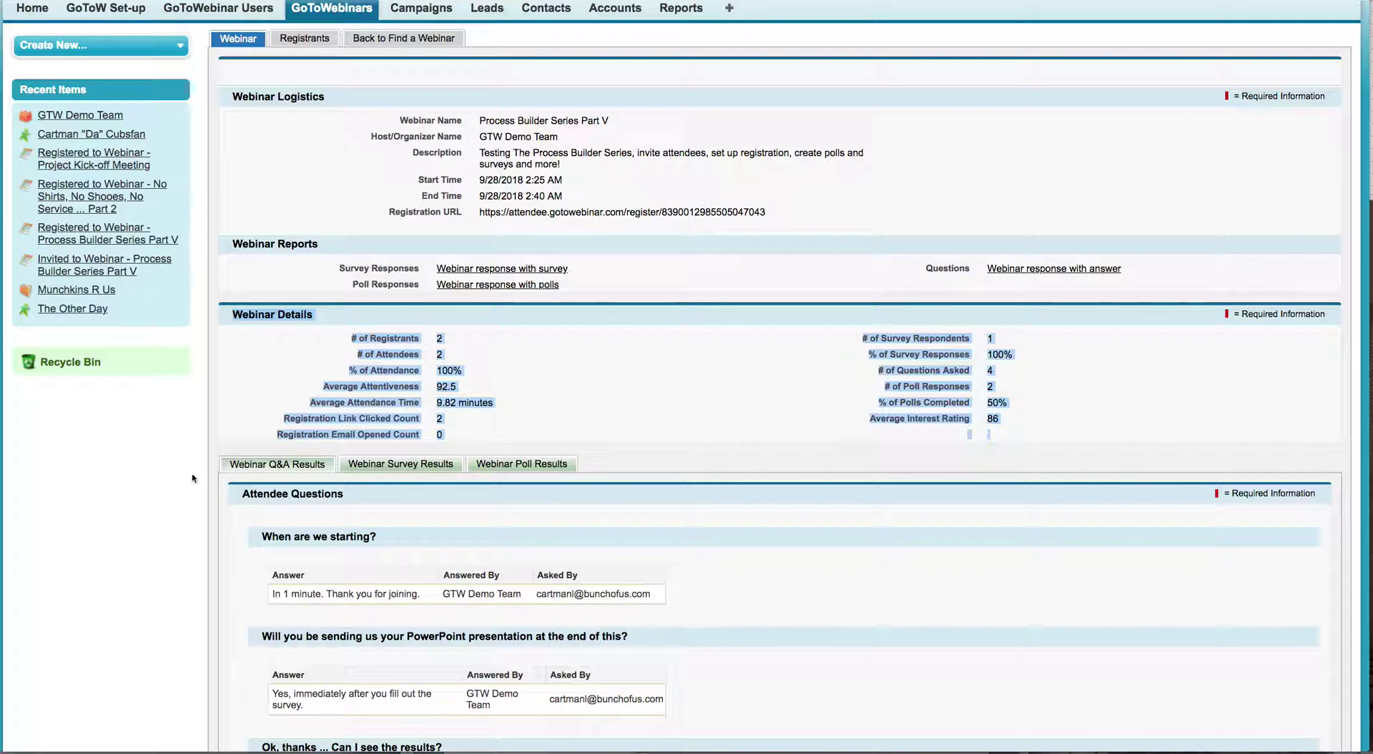
# - Review the webinar's attendee questions and answers and its survey results
pyautogui.click(275, 469)
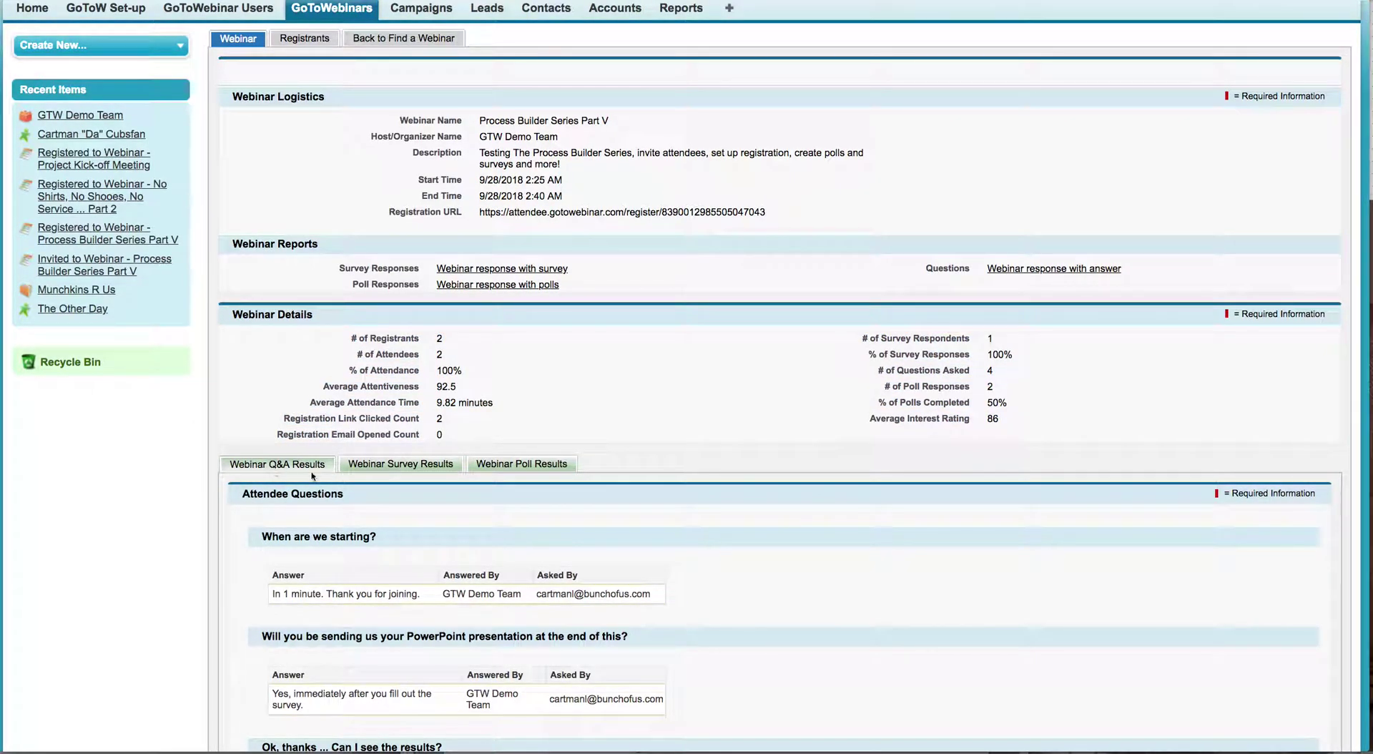
pyautogui.scroll(-5, 420, 505)
pyautogui.scroll(-1, 419, 505)
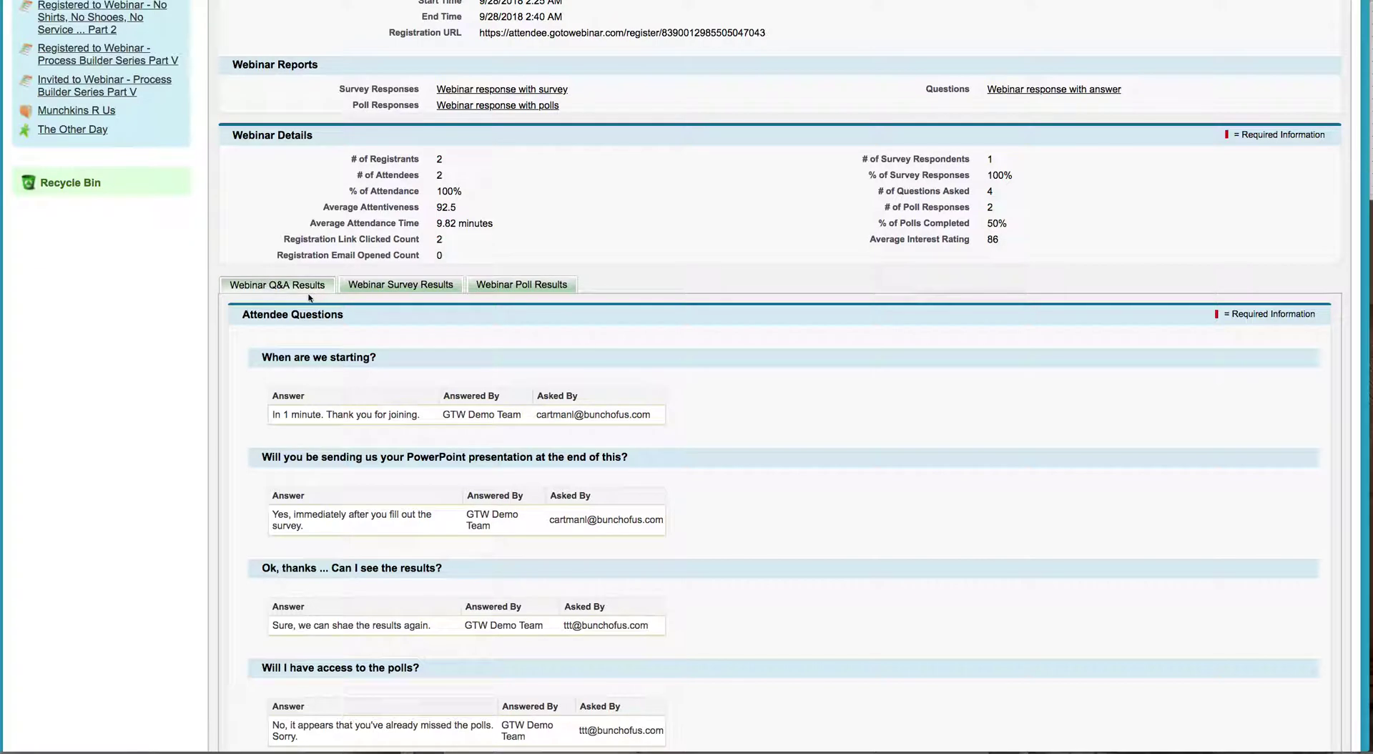
pyautogui.click(397, 286)
pyautogui.scroll(-4, 514, 393)
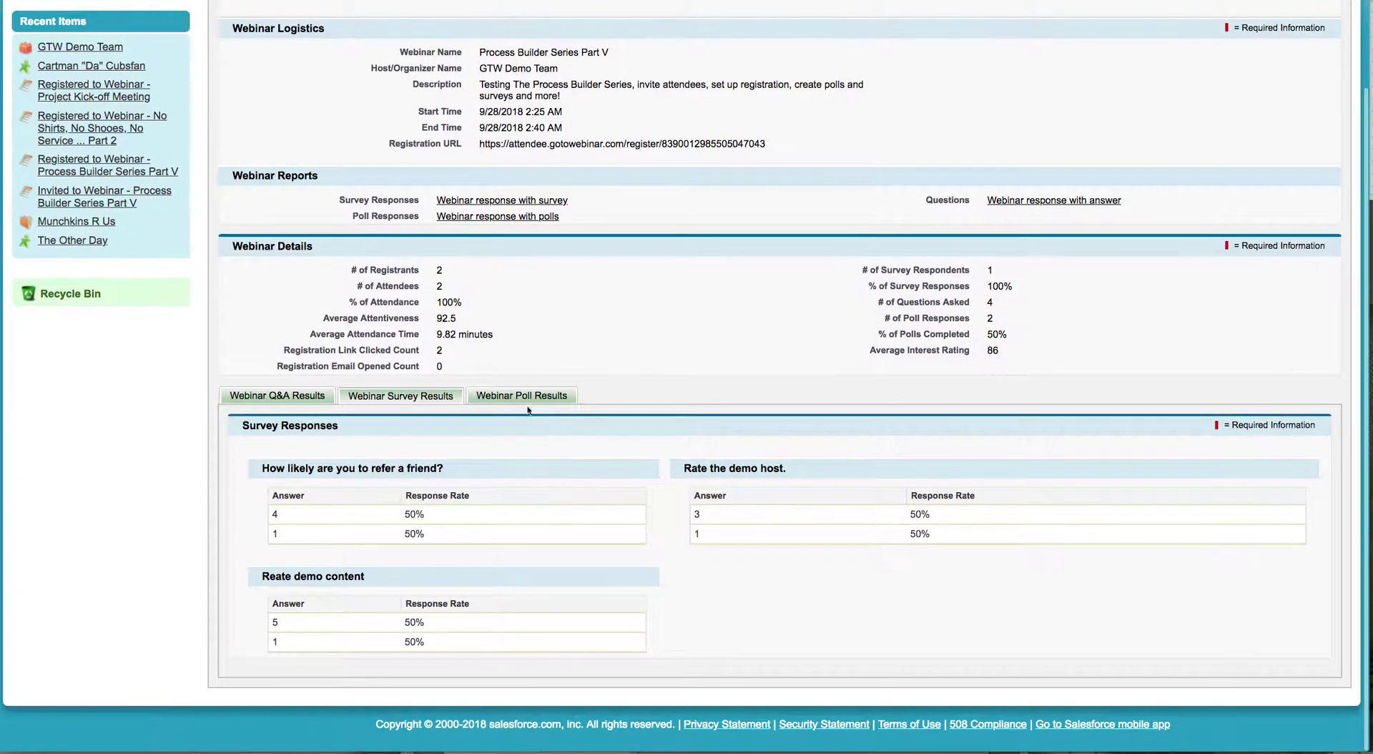
# - Review the poll responses recorded for the webinar
pyautogui.click(523, 395)
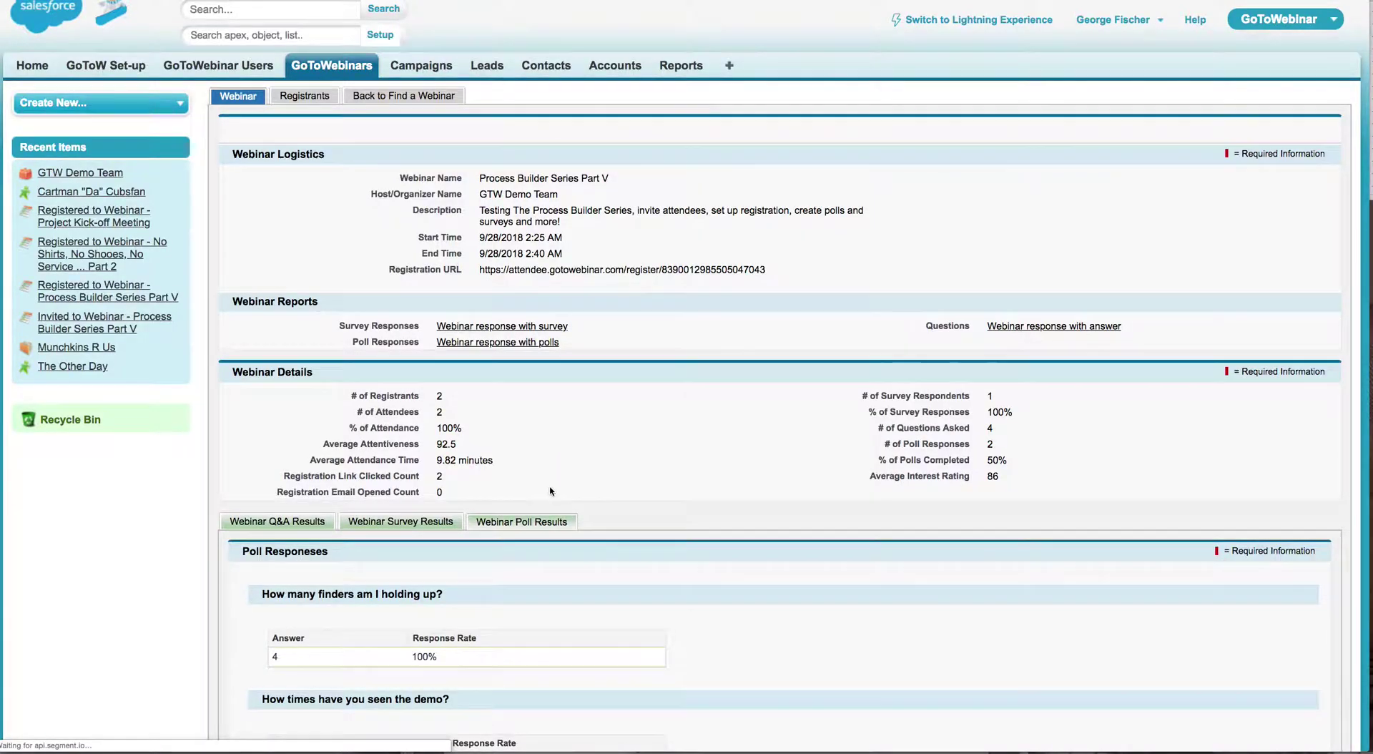
pyautogui.scroll(-4, 550, 491)
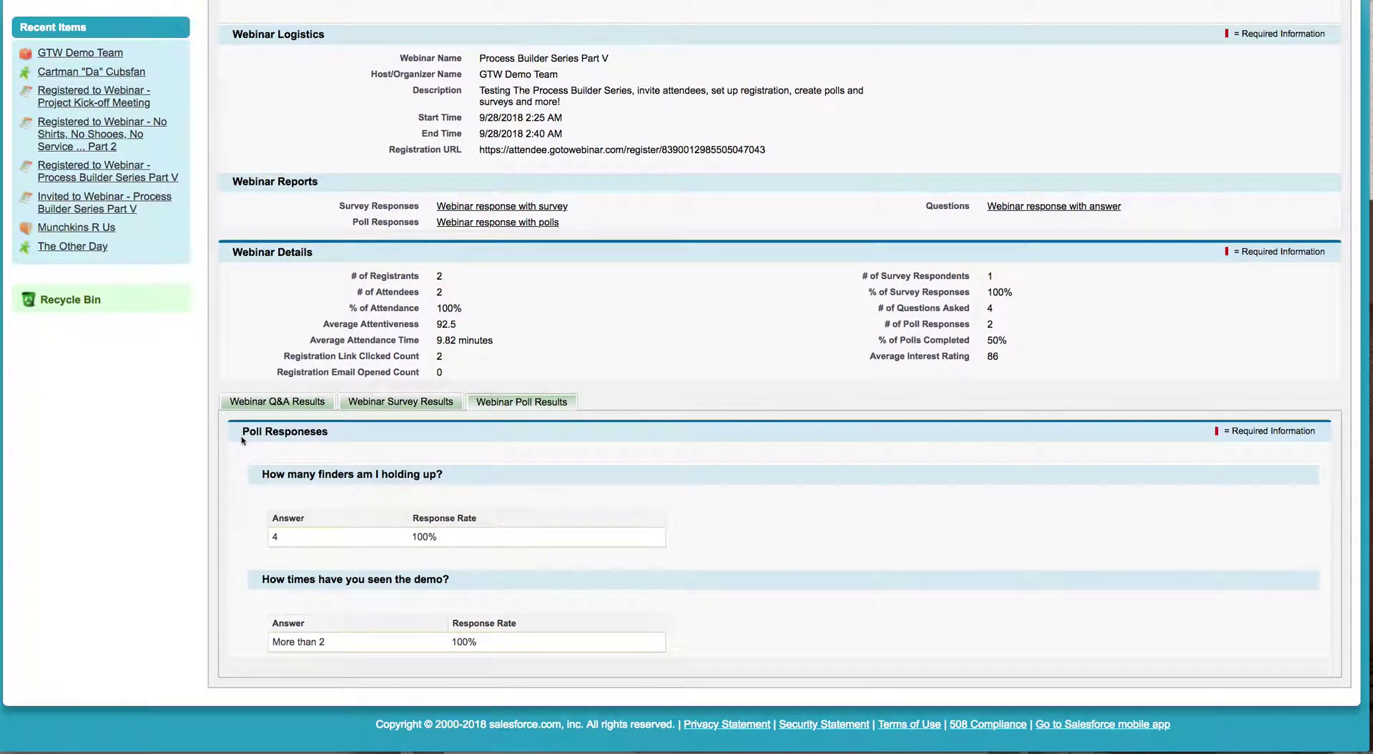
pyautogui.tripleClick(241, 432)
pyautogui.scroll(2, 456, 619)
pyautogui.scroll(1, 456, 619)
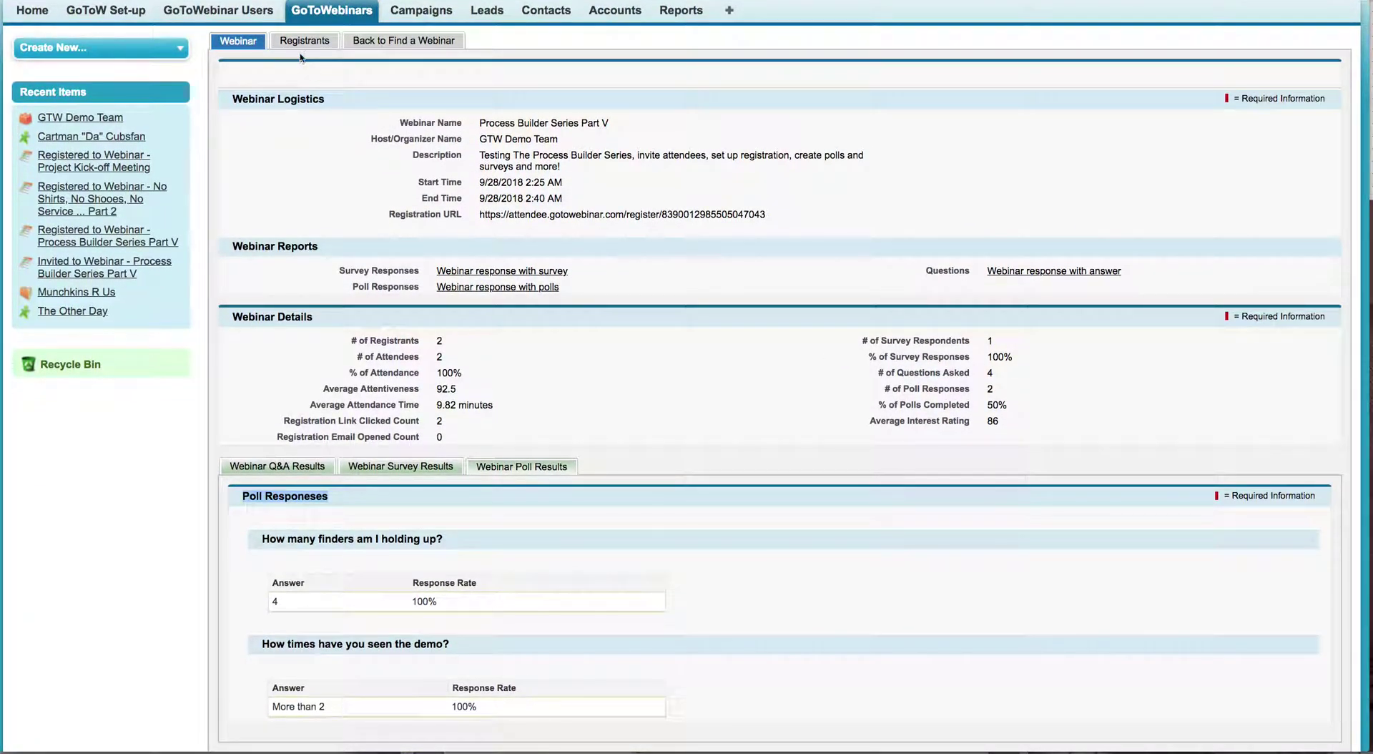
# - Open the webinar's registrants and examine their login and logout times, minutes attended and sync status
pyautogui.click(304, 41)
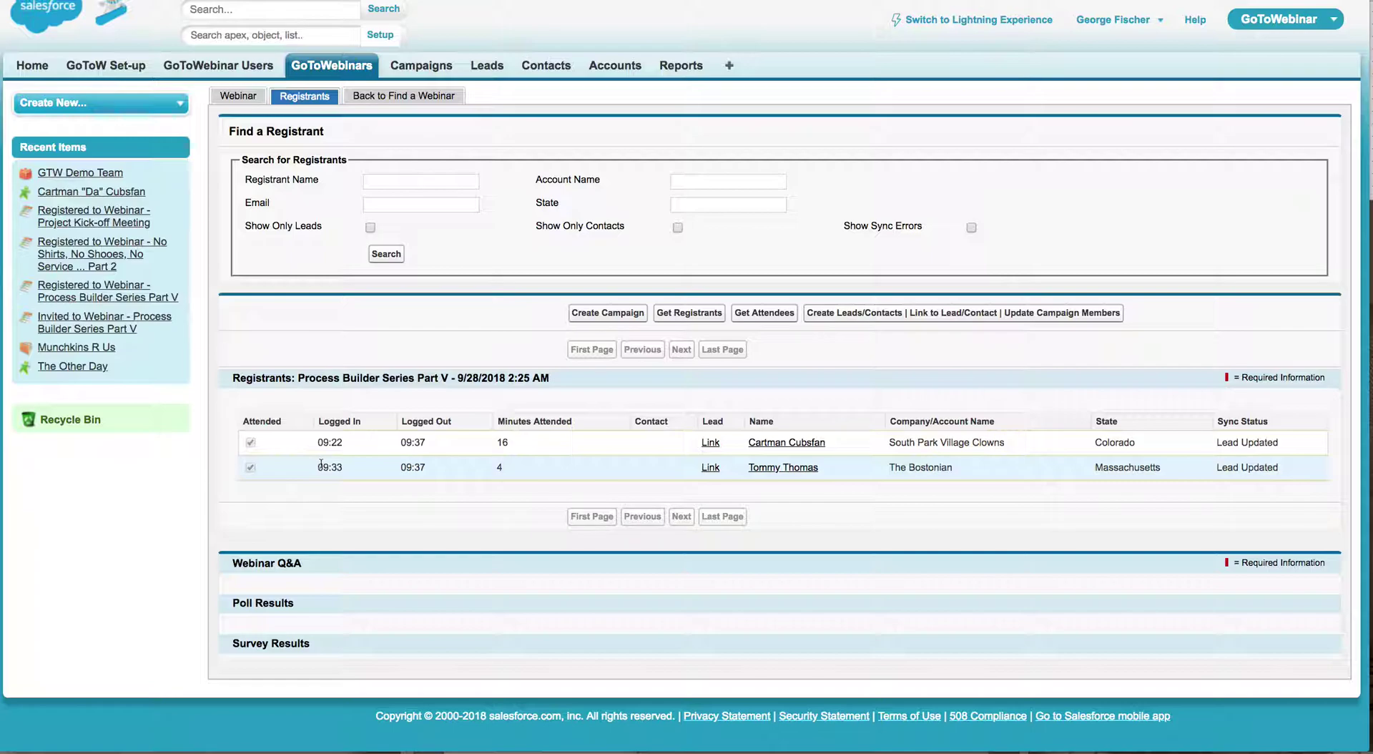
pyautogui.moveTo(362, 423); pyautogui.dragTo(309, 421)
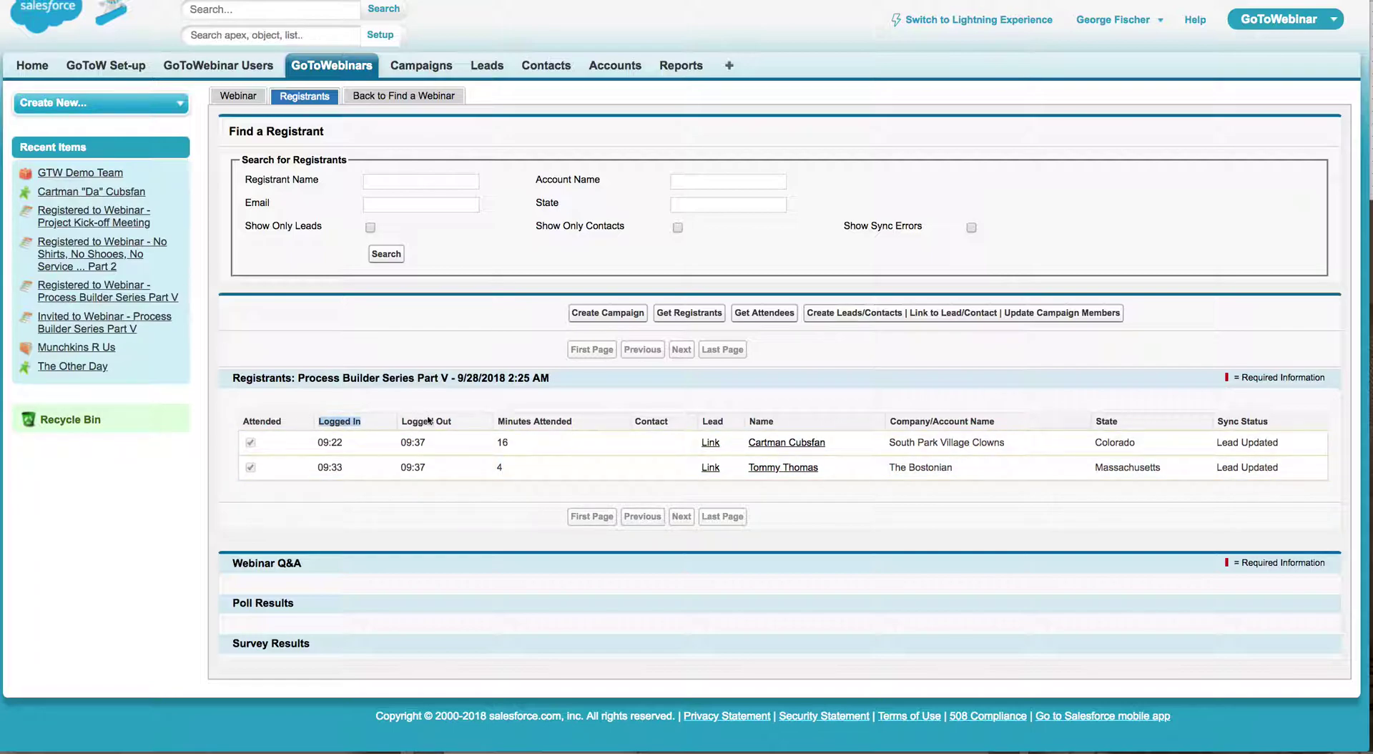
pyautogui.moveTo(461, 422); pyautogui.dragTo(404, 422)
pyautogui.moveTo(508, 422); pyautogui.dragTo(606, 436)
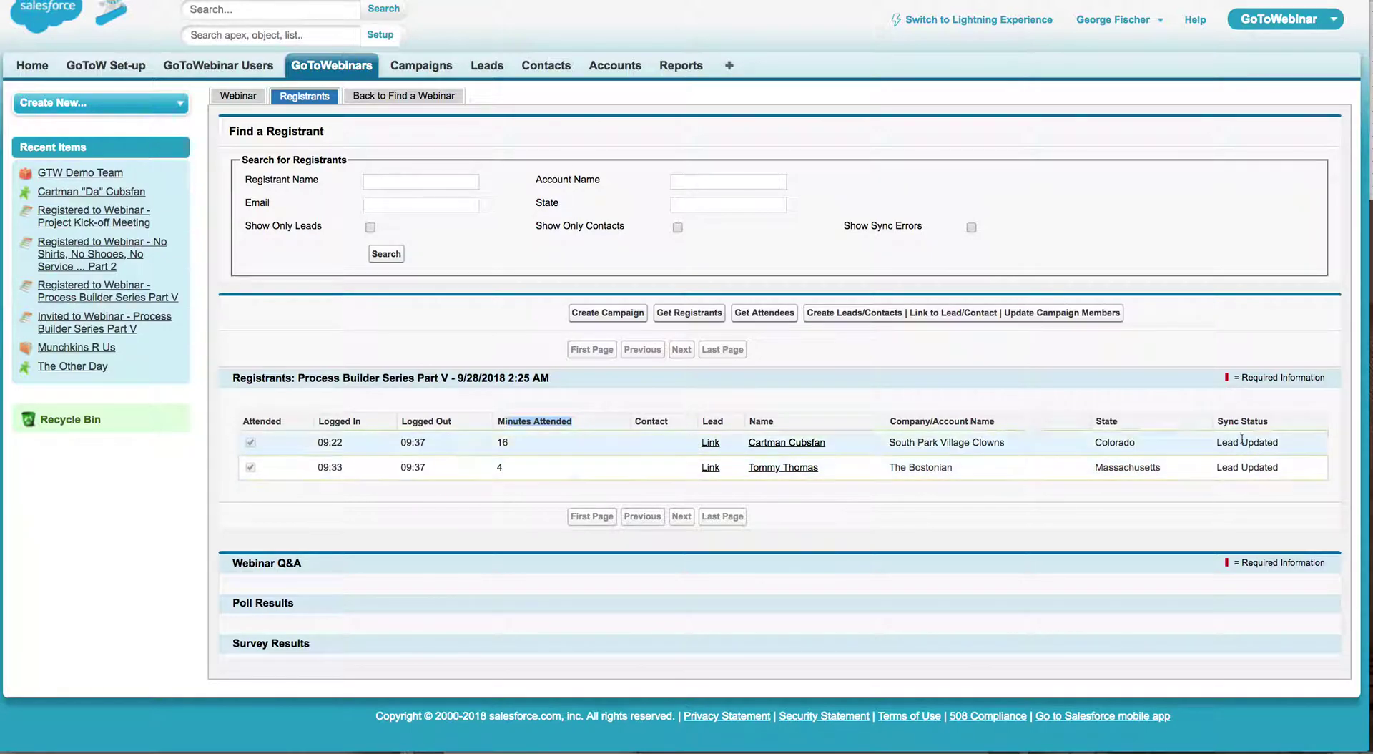
pyautogui.moveTo(1219, 443); pyautogui.dragTo(1285, 446)
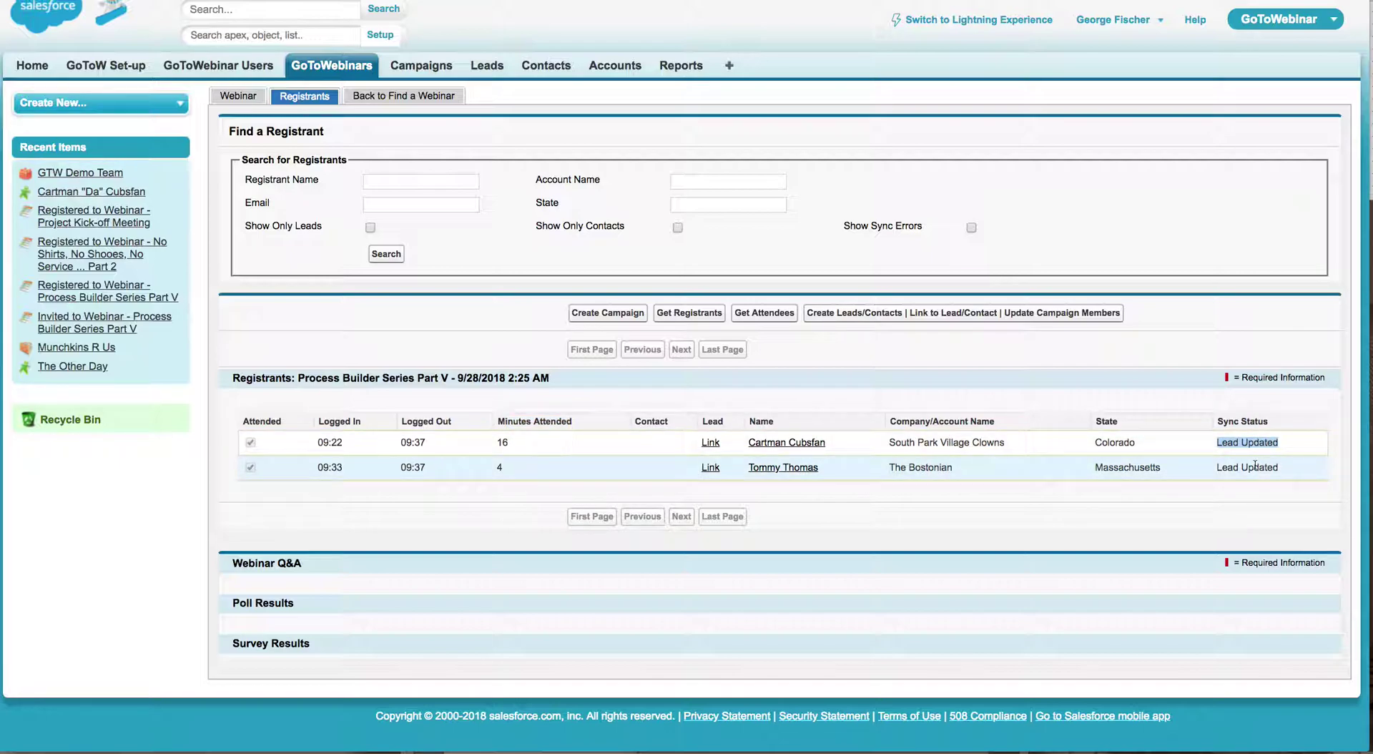
pyautogui.click(552, 468)
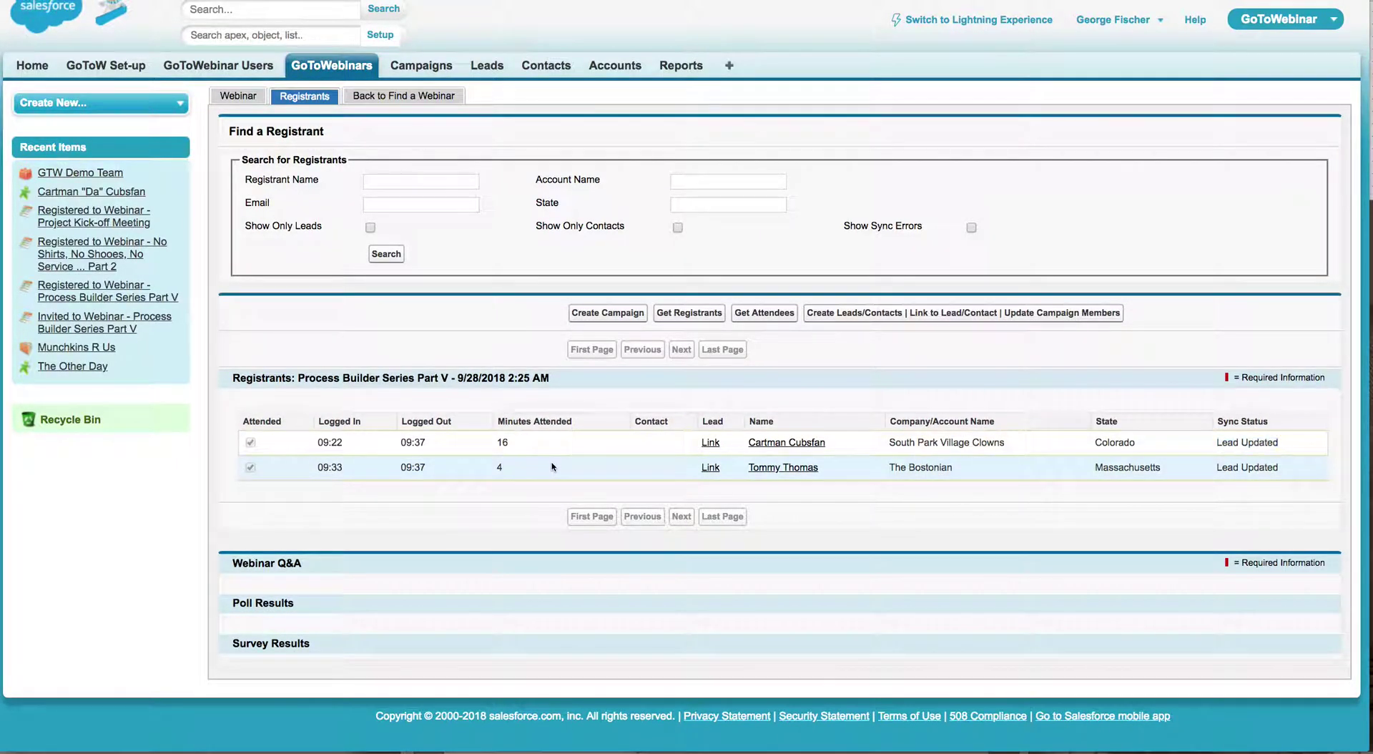
# - Display the South Park Village Clowns registrant's individual responses and review the Q&A, poll and survey results
pyautogui.click(787, 442)
pyautogui.scroll(-3, 593, 579)
pyautogui.scroll(-2, 593, 579)
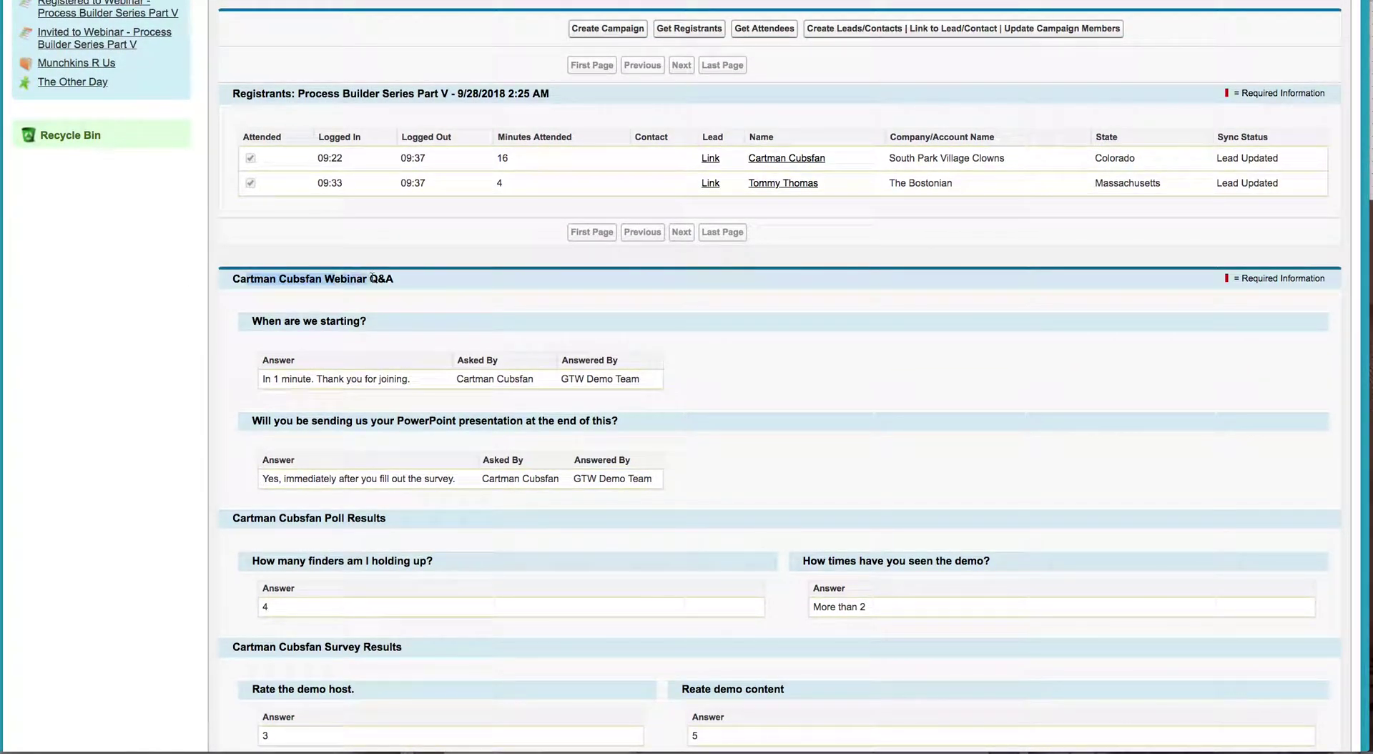
pyautogui.scroll(-3, 479, 283)
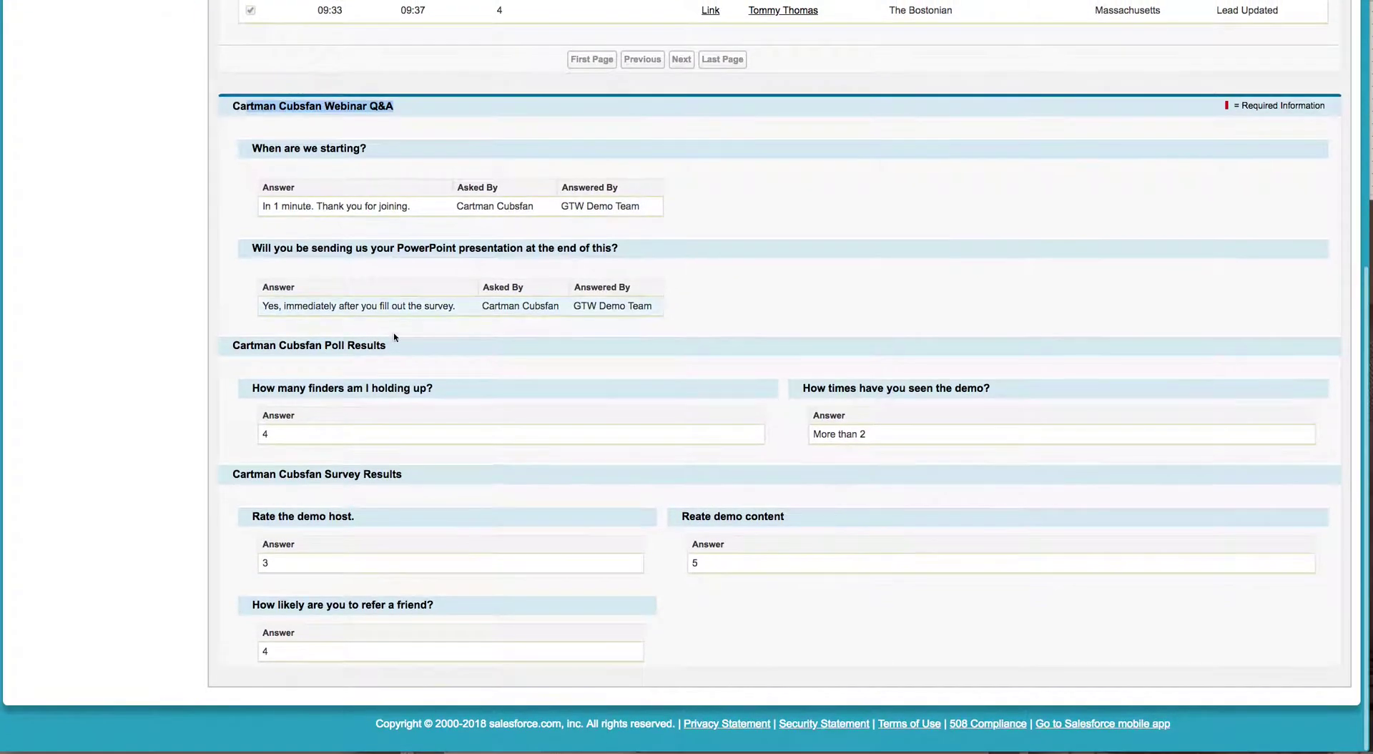
pyautogui.moveTo(390, 346); pyautogui.dragTo(249, 342)
pyautogui.moveTo(371, 473); pyautogui.dragTo(604, 397)
pyautogui.click(604, 398)
pyautogui.scroll(5, 700, 278)
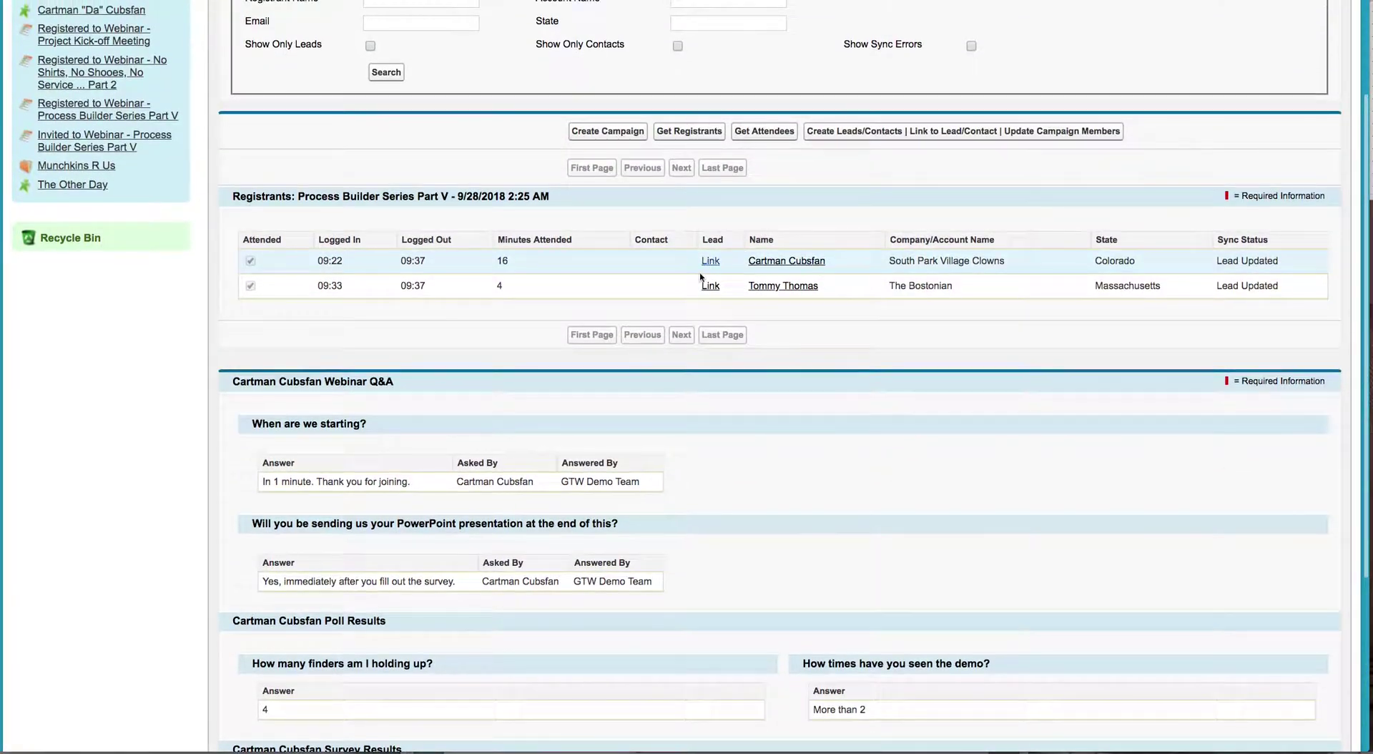
# - Open the lead linked to the South Park Village Clowns registrant and review its webinar, activity and campaign history
pyautogui.click(710, 261)
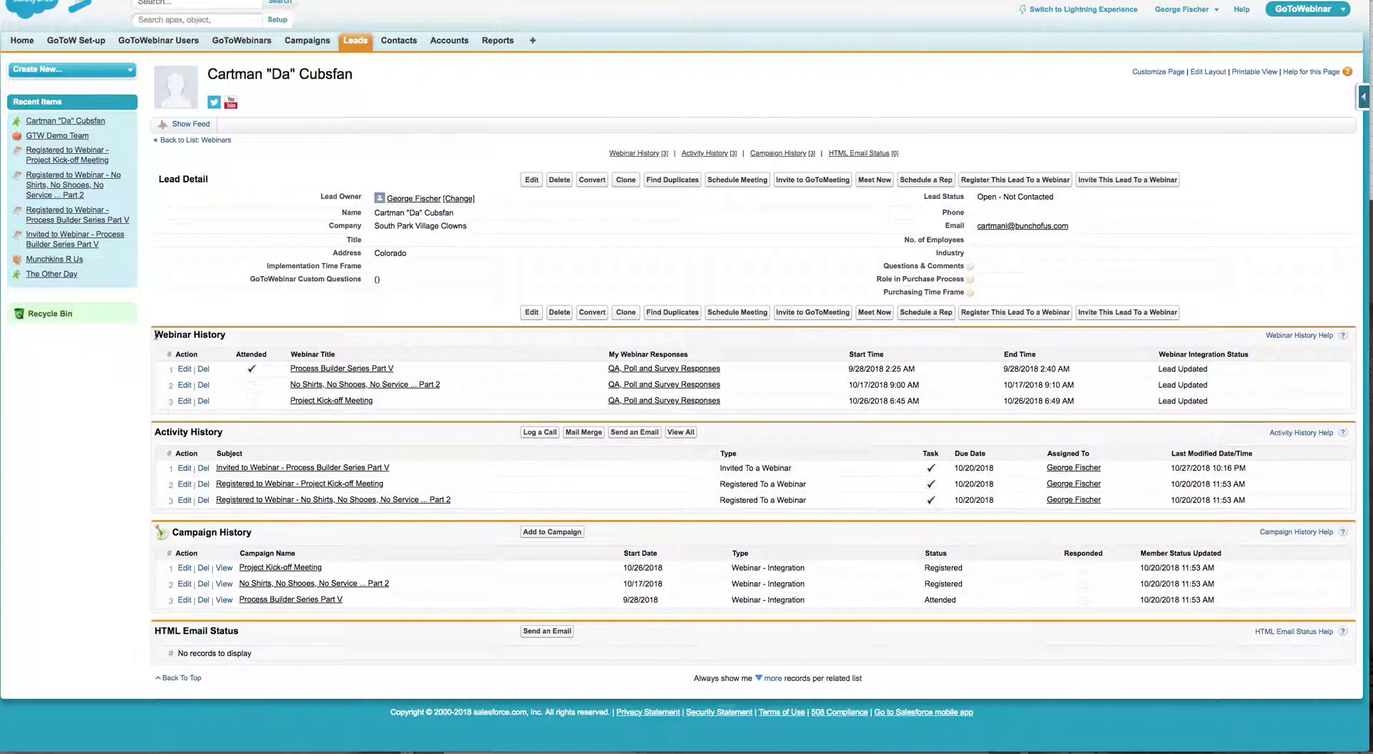
pyautogui.moveTo(156, 334); pyautogui.dragTo(249, 343)
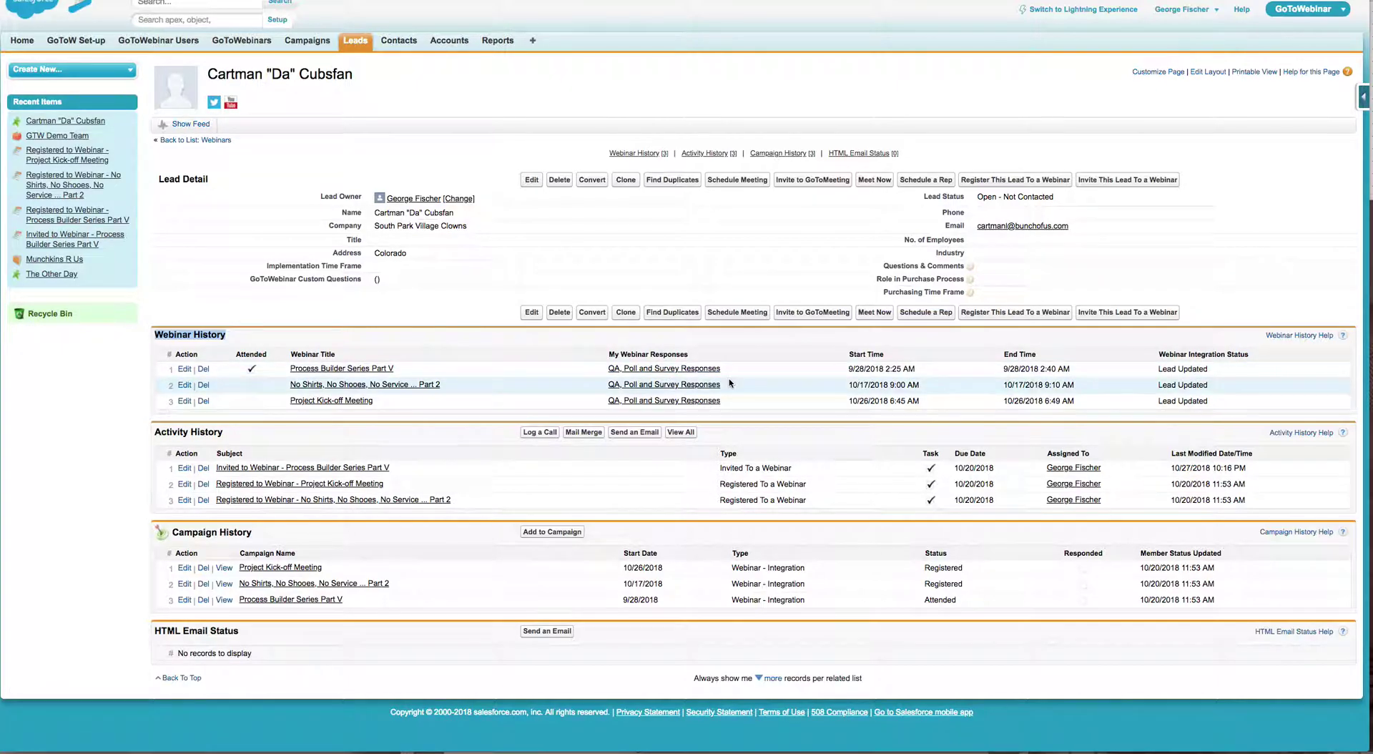
pyautogui.scroll(-1, 715, 379)
pyautogui.scroll(1, 712, 378)
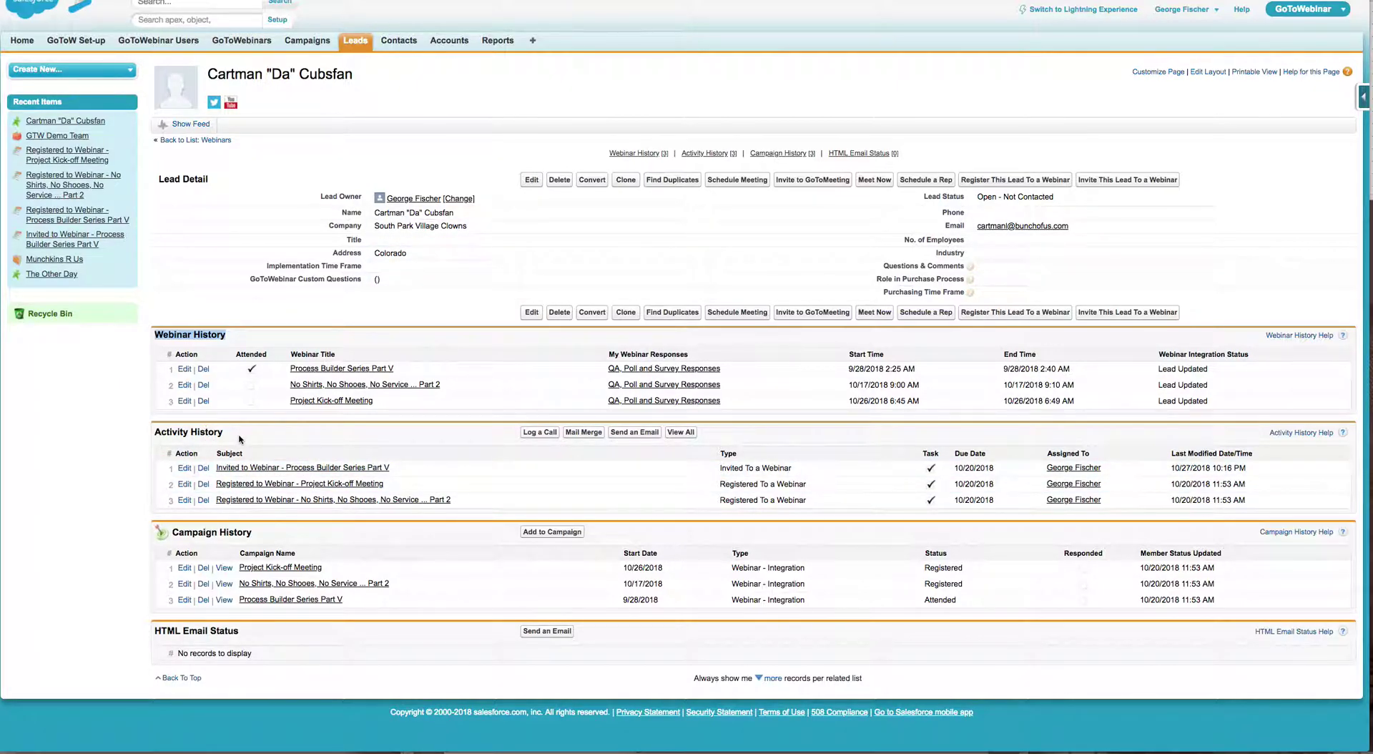
pyautogui.moveTo(240, 438); pyautogui.dragTo(164, 432)
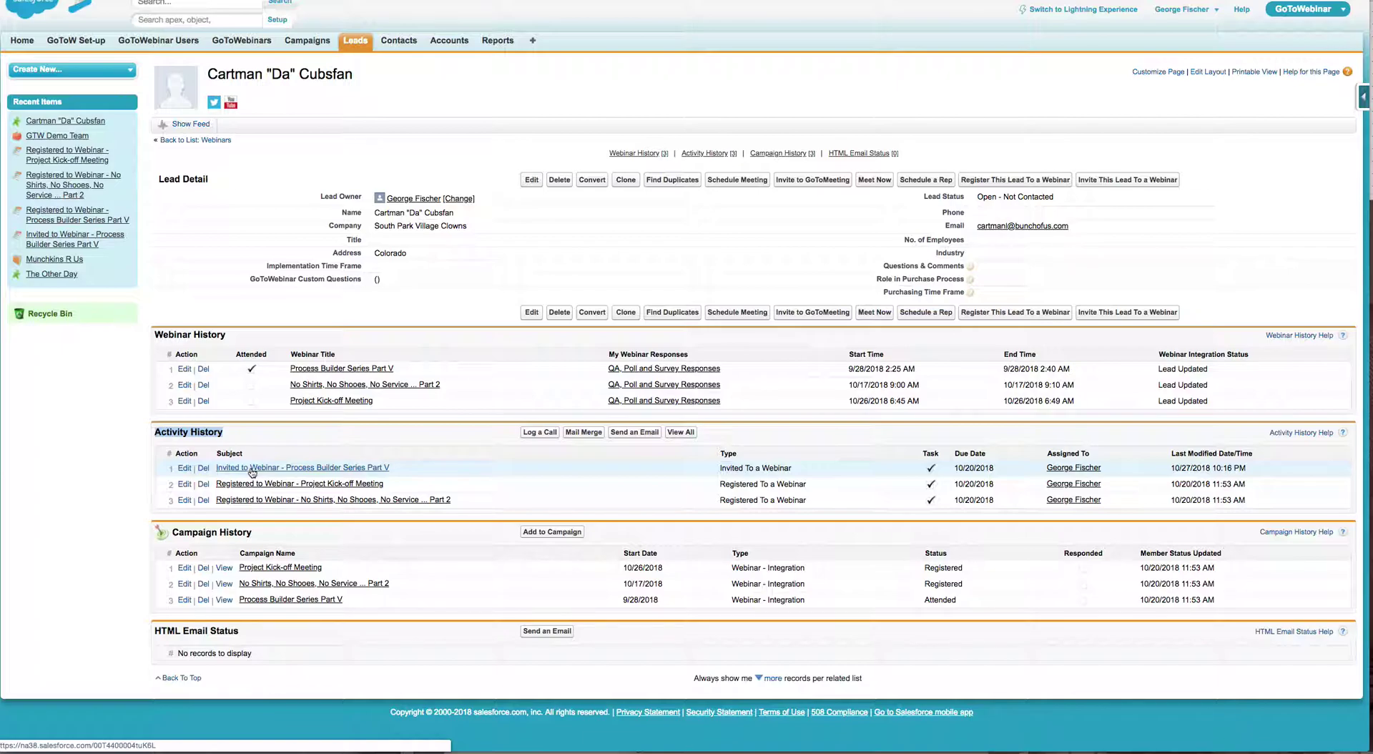
pyautogui.moveTo(171, 536); pyautogui.dragTo(257, 541)
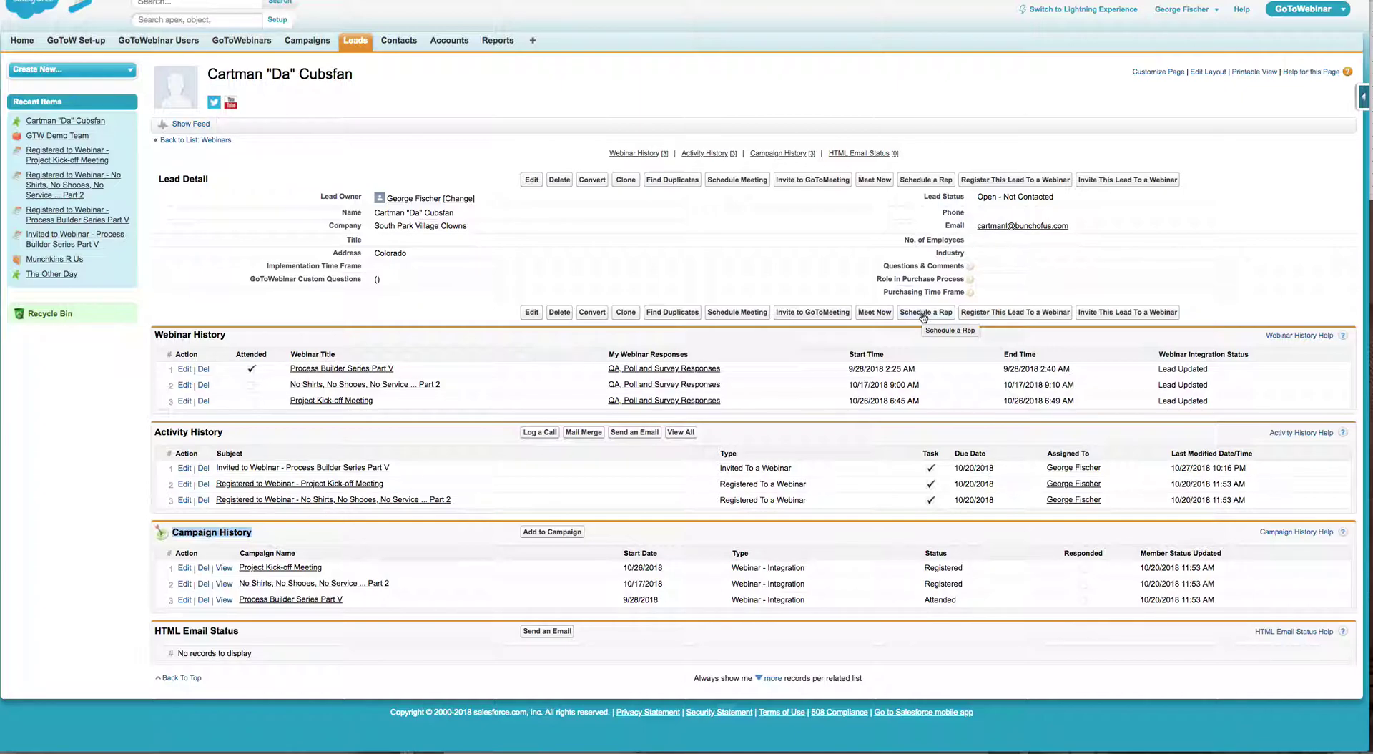
# - Open Schedule a Rep for the lead, select the Inside Sales Dude account, examine the scheduling options, and close the window
pyautogui.click(923, 313)
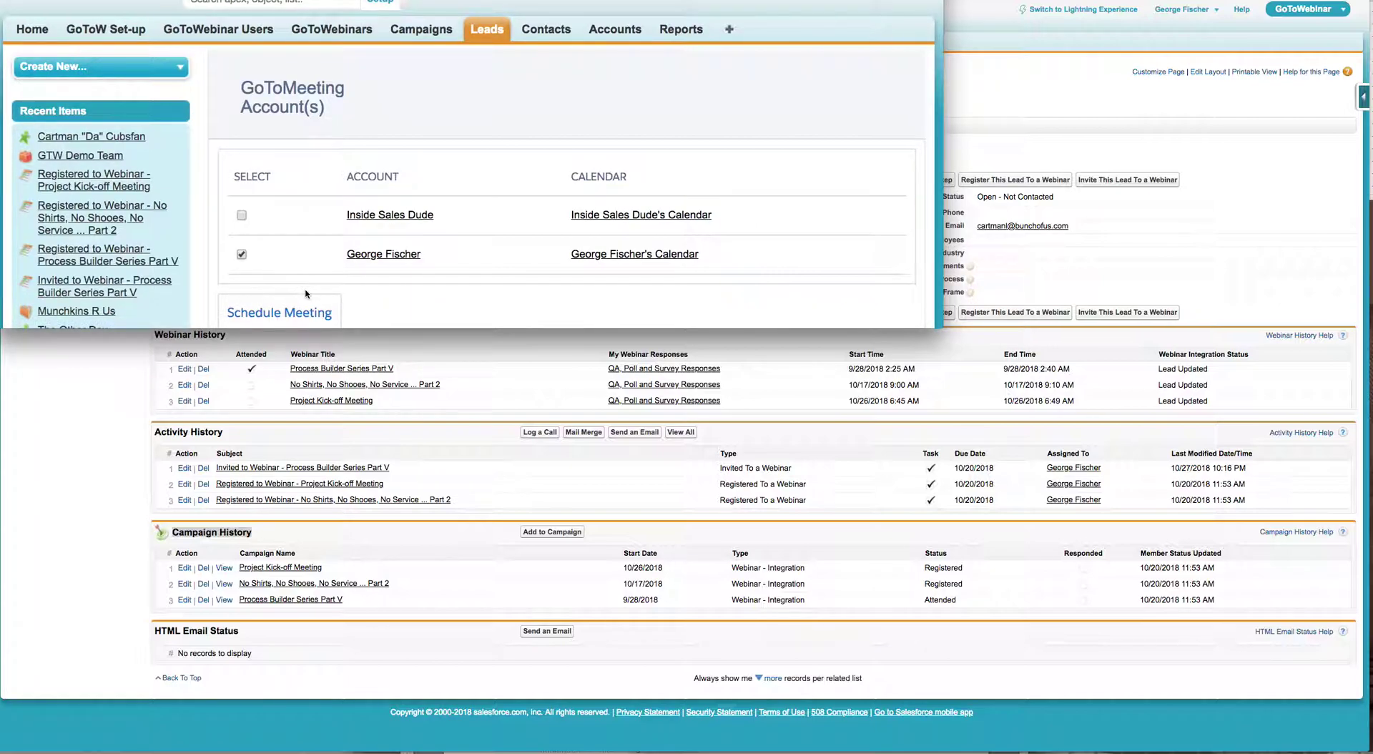
pyautogui.click(241, 215)
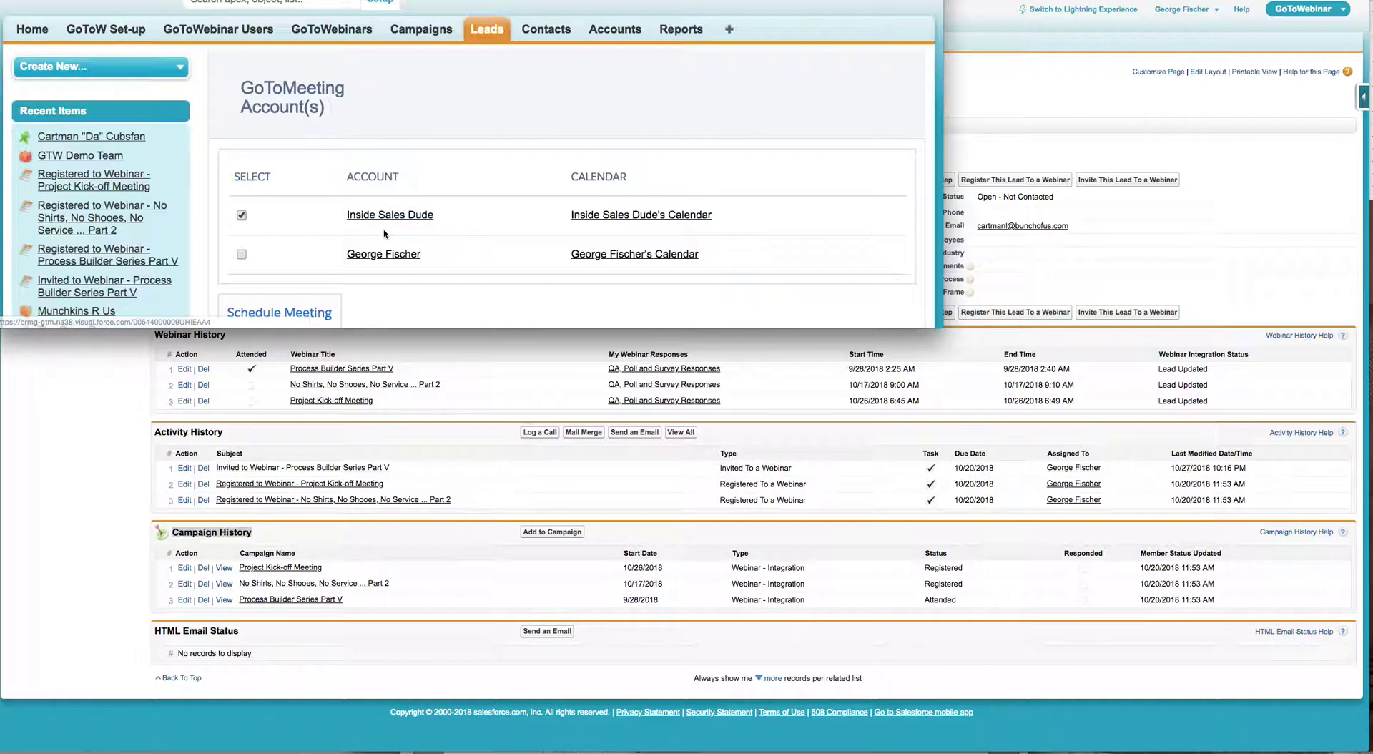
pyautogui.scroll(-4, 275, 204)
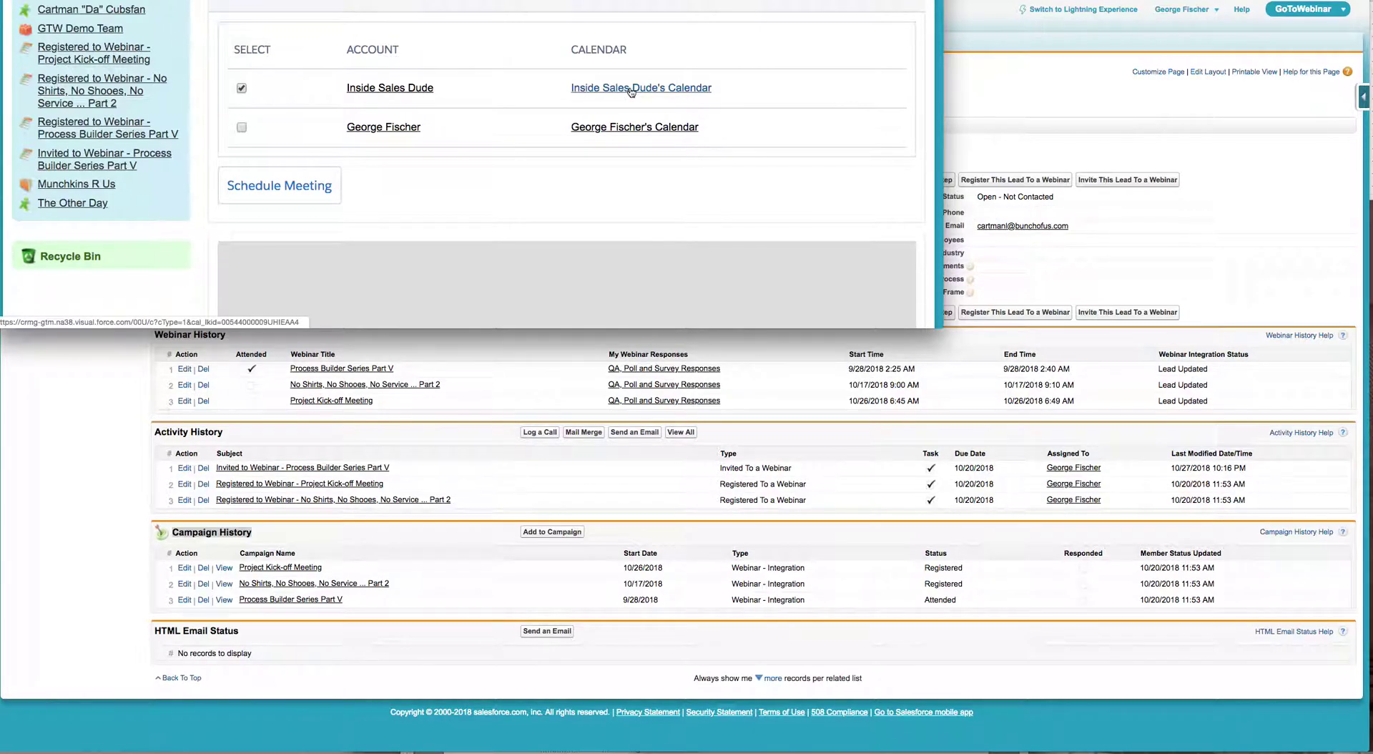
pyautogui.scroll(3, 313, 223)
pyautogui.scroll(1, 314, 222)
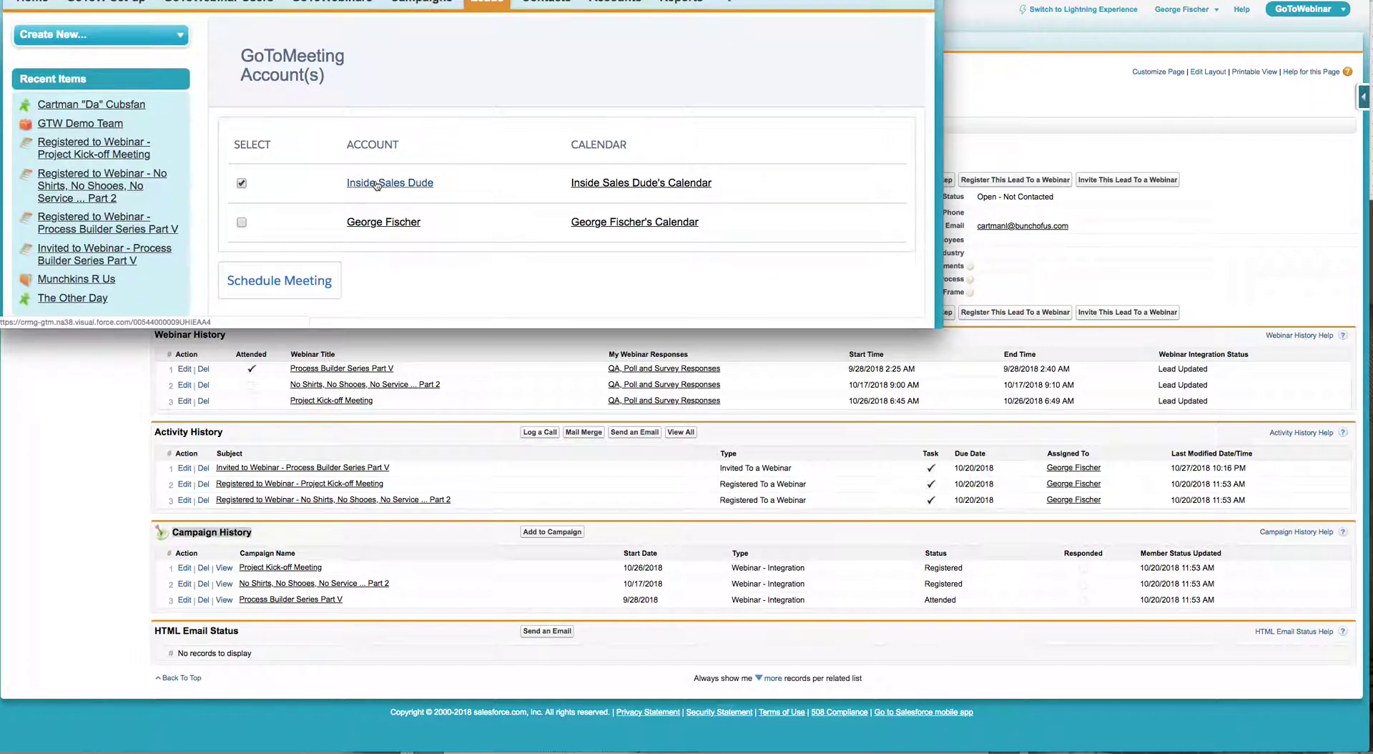
pyautogui.scroll(2, 377, 187)
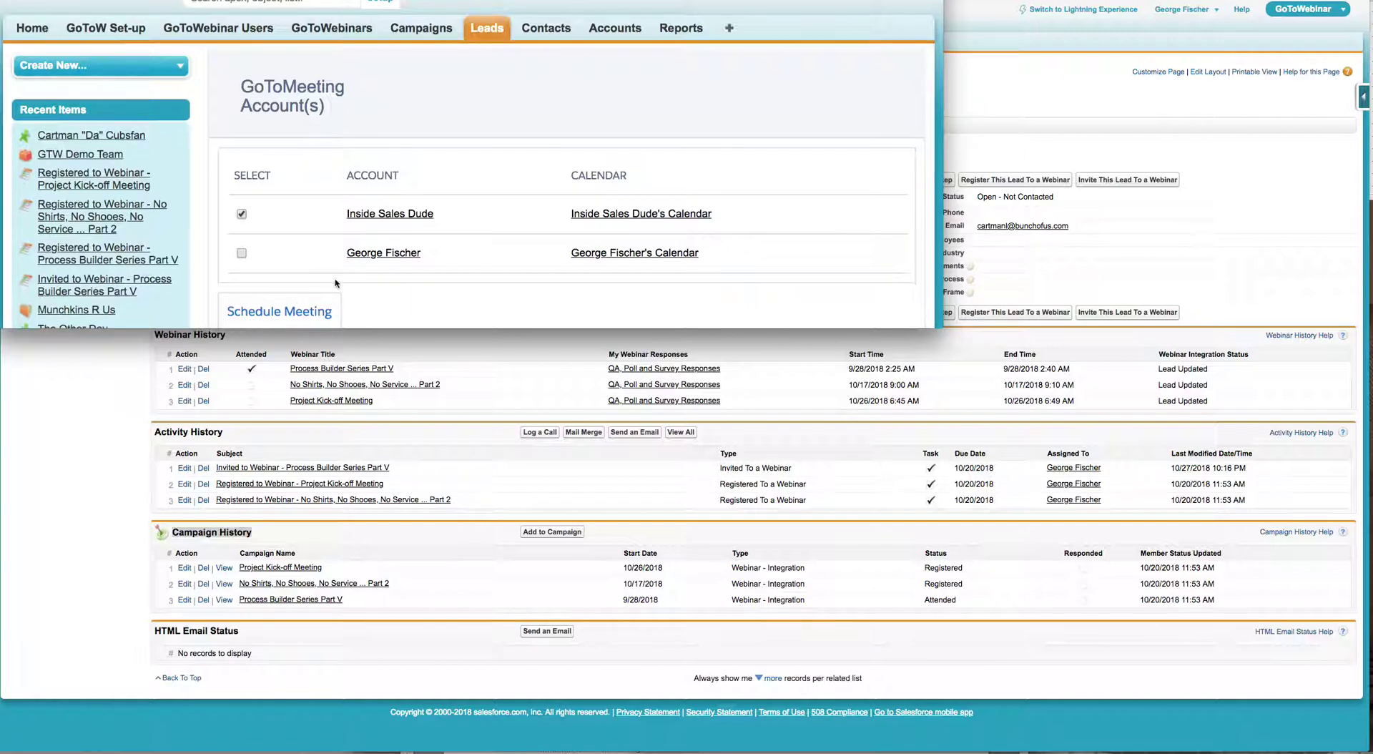
pyautogui.press('super+w')
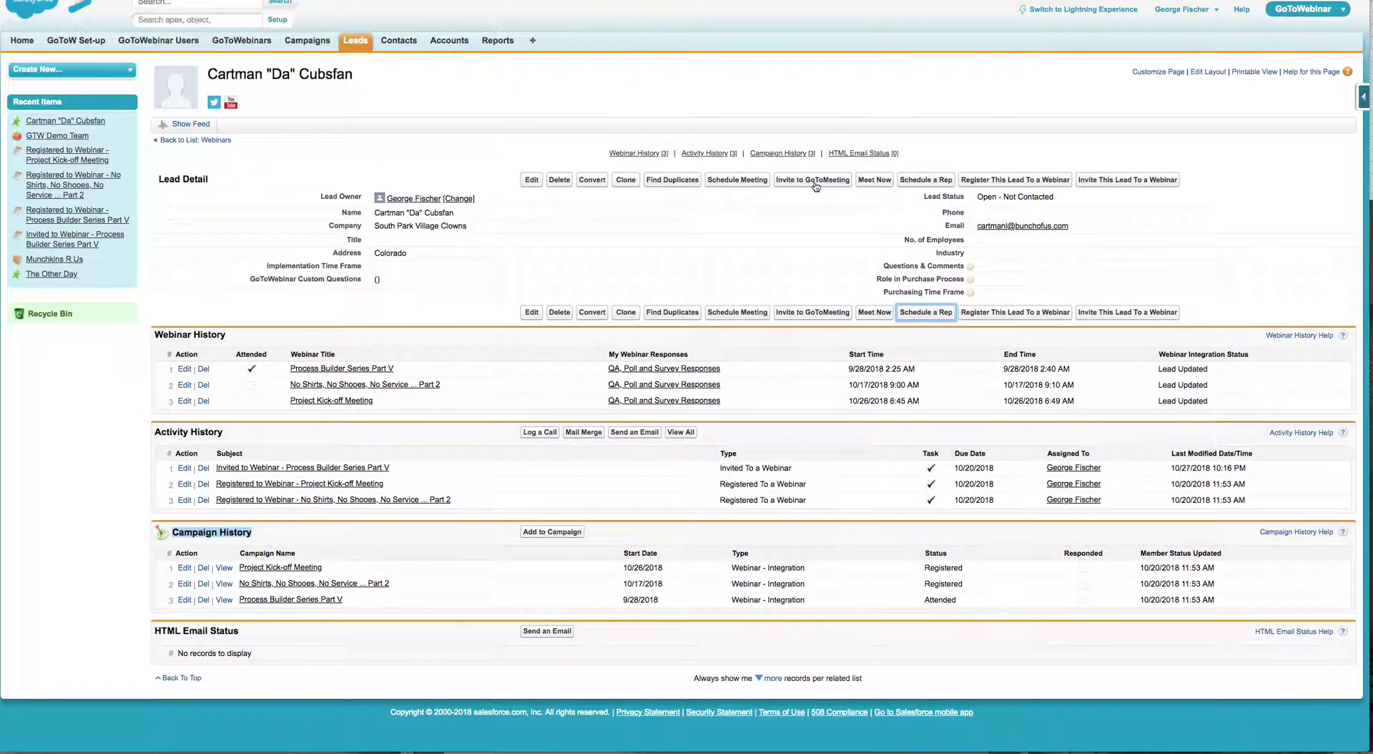